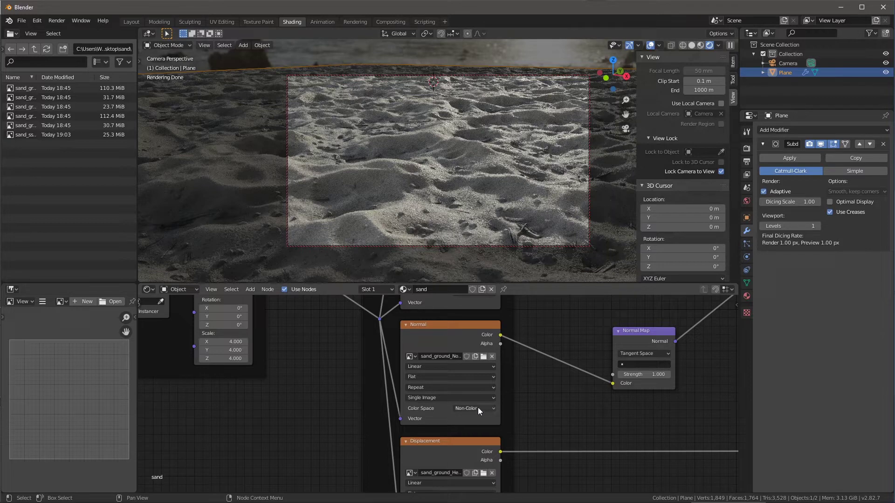
# - Pan and zoom across the sand material's nodes, from Displacement and Normal to the mask and ColorRamp nodes
pyautogui.moveTo(533, 397); pyautogui.dragTo(589, 407, button='middle')
pyautogui.moveTo(477, 370); pyautogui.dragTo(472, 412, button='middle')
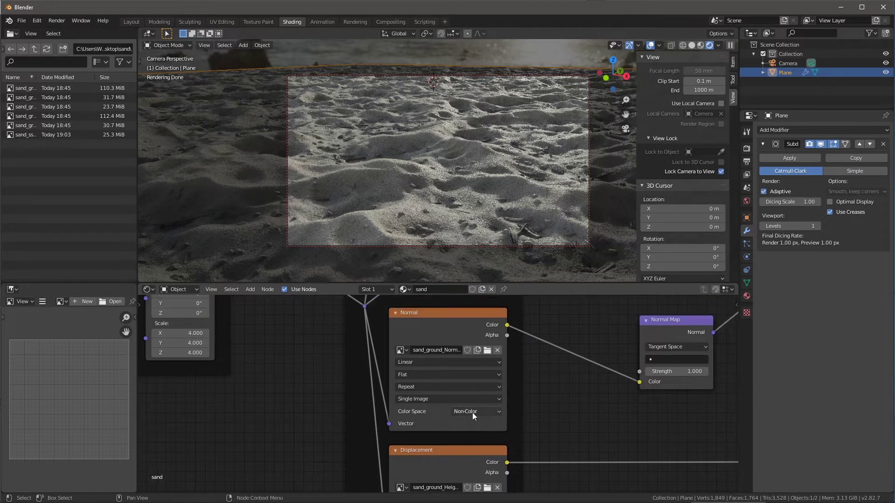
pyautogui.scroll(1, 558, 405)
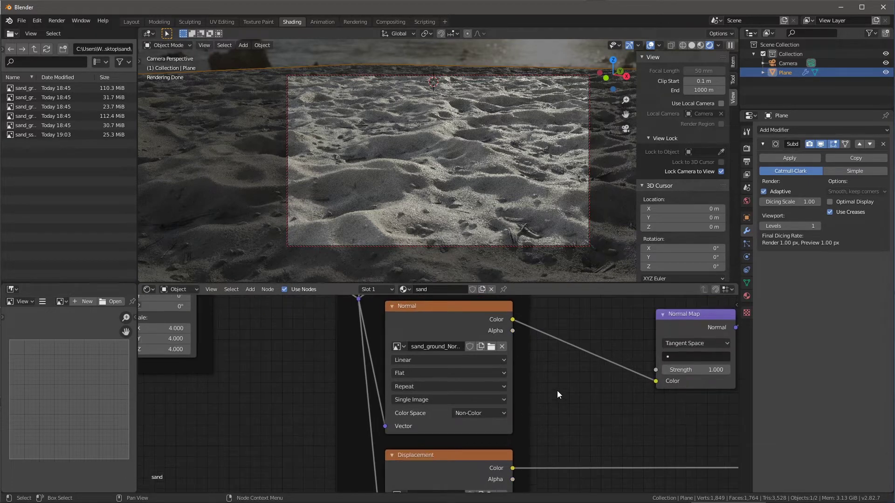
pyautogui.keyDown('ctrl'); pyautogui.moveTo(603, 420); pyautogui.dragTo(561, 326, button='middle'); pyautogui.keyUp('ctrl')
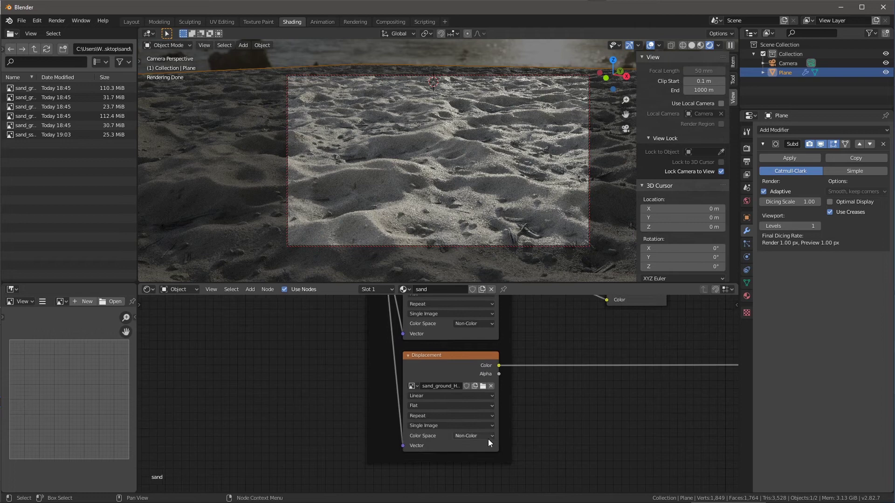
pyautogui.keyDown('shift'); pyautogui.scroll(6, 553, 421); pyautogui.keyUp('shift')
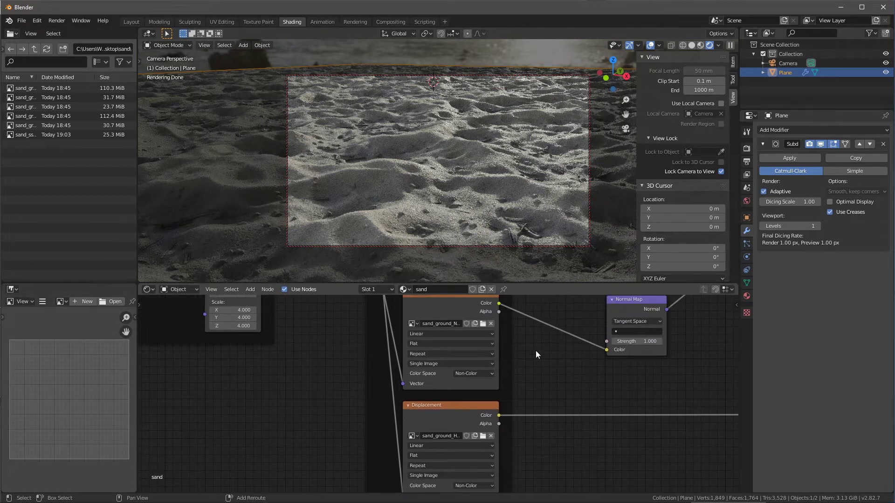
pyautogui.keyDown('shift'); pyautogui.scroll(6, 556, 334); pyautogui.keyUp('shift')
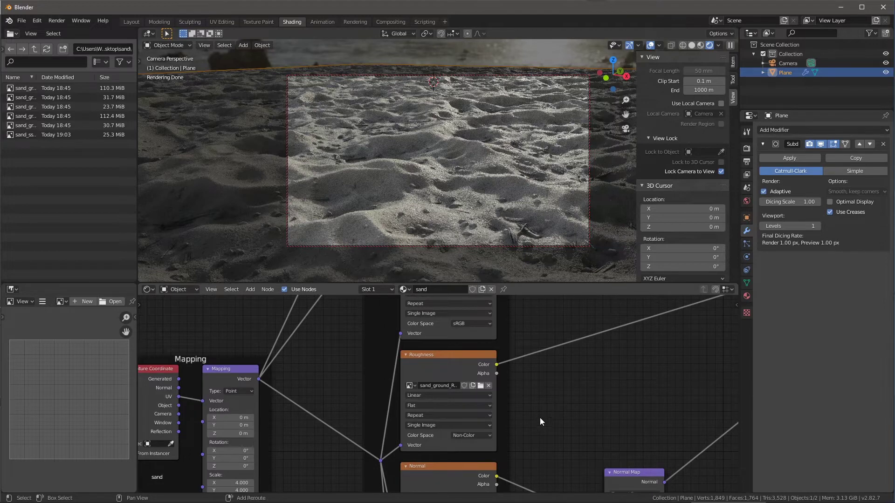
pyautogui.moveTo(540, 418); pyautogui.dragTo(527, 401, button='middle')
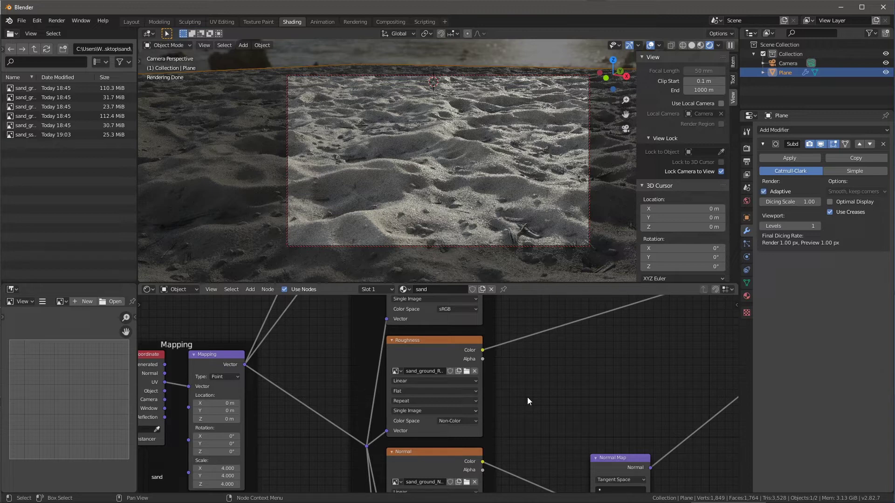
pyautogui.keyDown('ctrl'); pyautogui.moveTo(563, 401); pyautogui.dragTo(529, 424, button='middle'); pyautogui.keyUp('ctrl')
pyautogui.keyDown('ctrl'); pyautogui.moveTo(597, 431); pyautogui.dragTo(479, 466, button='middle'); pyautogui.keyUp('ctrl')
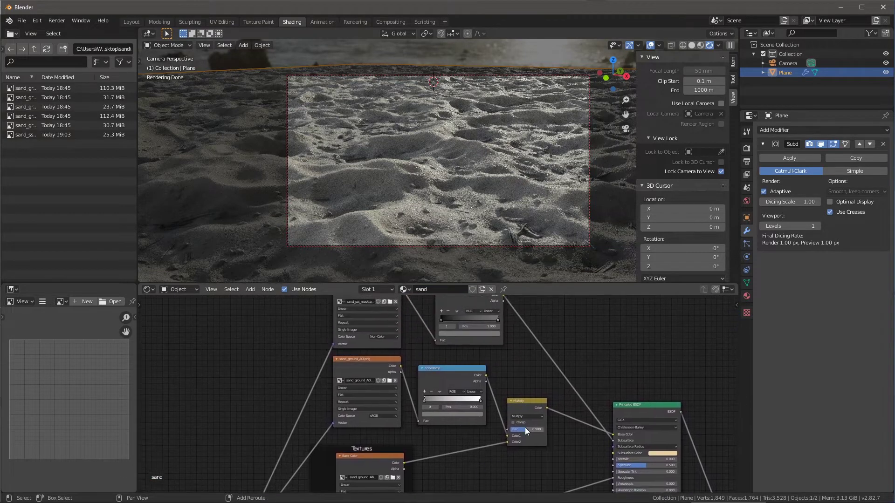
pyautogui.keyDown('shift'); pyautogui.moveTo(524, 427); pyautogui.dragTo(461, 424, button='middle'); pyautogui.keyUp('shift')
pyautogui.keyDown('ctrl'); pyautogui.moveTo(460, 423); pyautogui.dragTo(602, 341, button='middle'); pyautogui.keyUp('ctrl')
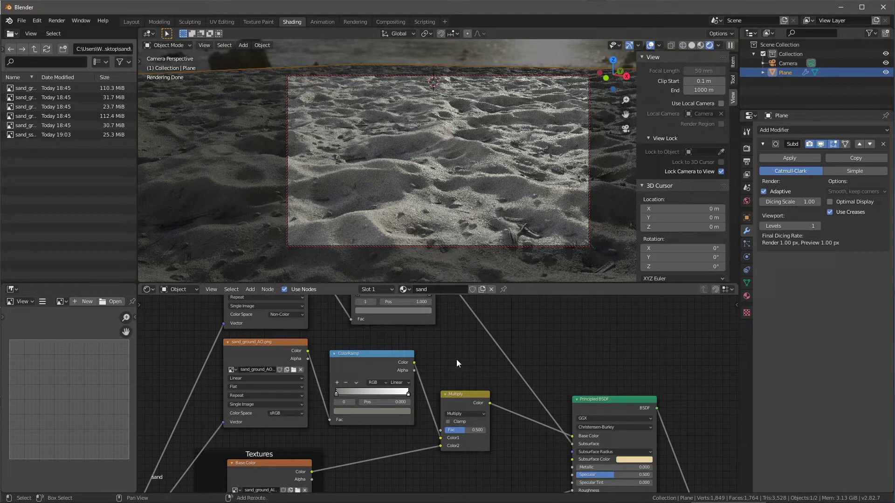
pyautogui.moveTo(456, 359); pyautogui.dragTo(555, 424, button='middle')
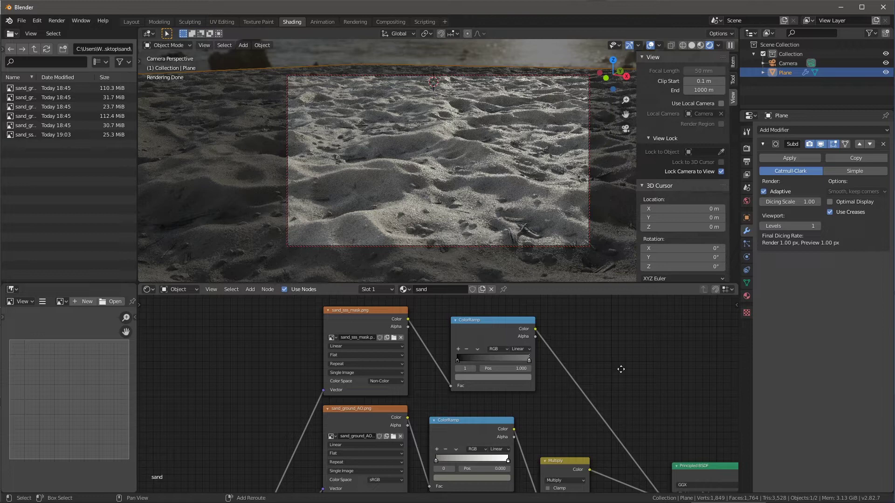
pyautogui.moveTo(620, 370); pyautogui.dragTo(580, 366, button='middle')
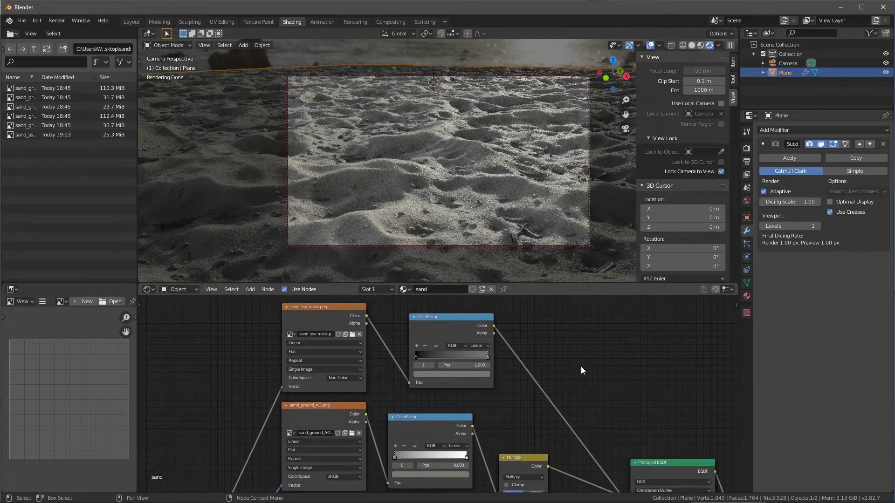
pyautogui.moveTo(619, 374); pyautogui.dragTo(561, 354, button='middle')
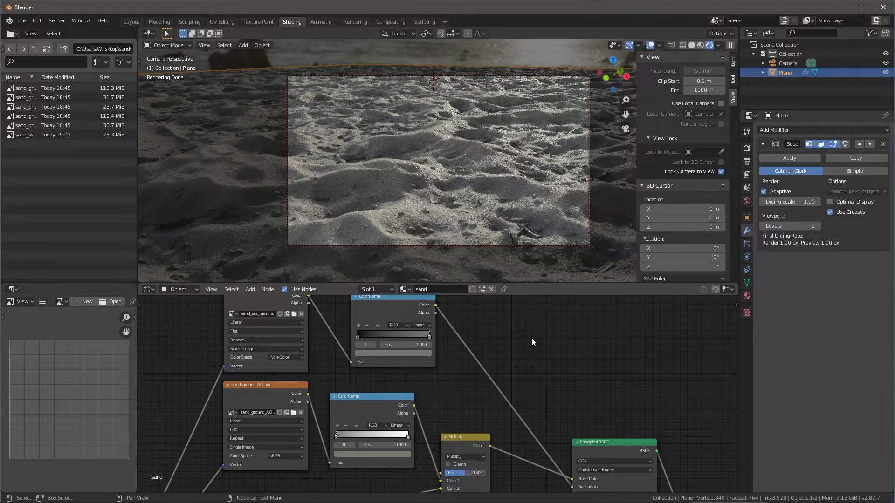
pyautogui.moveTo(532, 342); pyautogui.dragTo(619, 367, button='middle')
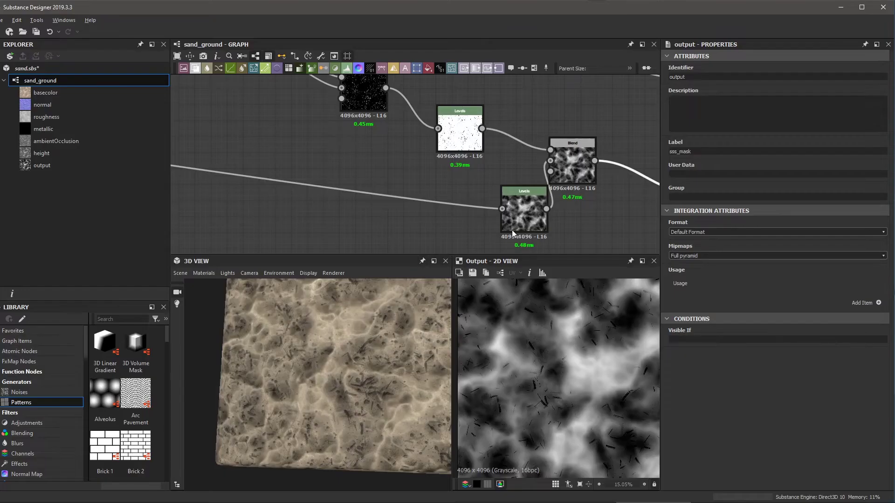
# - Preview the lower Levels node's output and the top Blend node's output in the 2D view
pyautogui.moveTo(512, 230); pyautogui.dragTo(410, 164, button='middle')
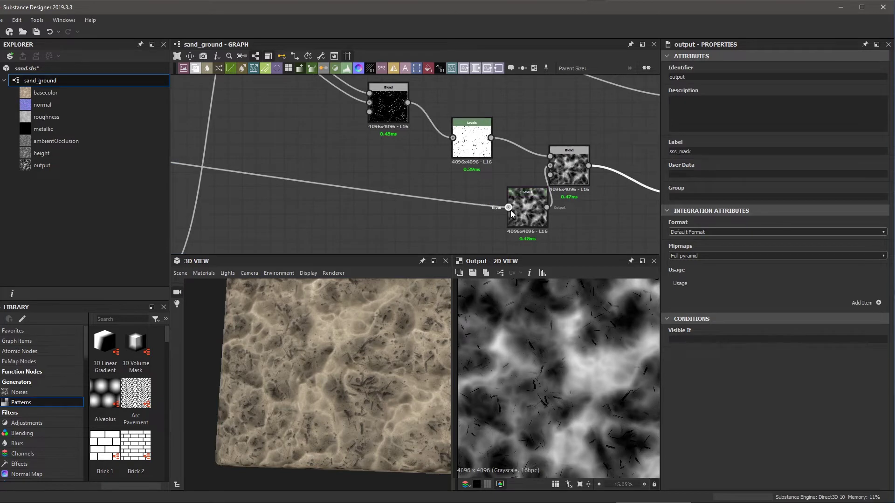
pyautogui.doubleClick(527, 209)
pyautogui.scroll(-3, 554, 356)
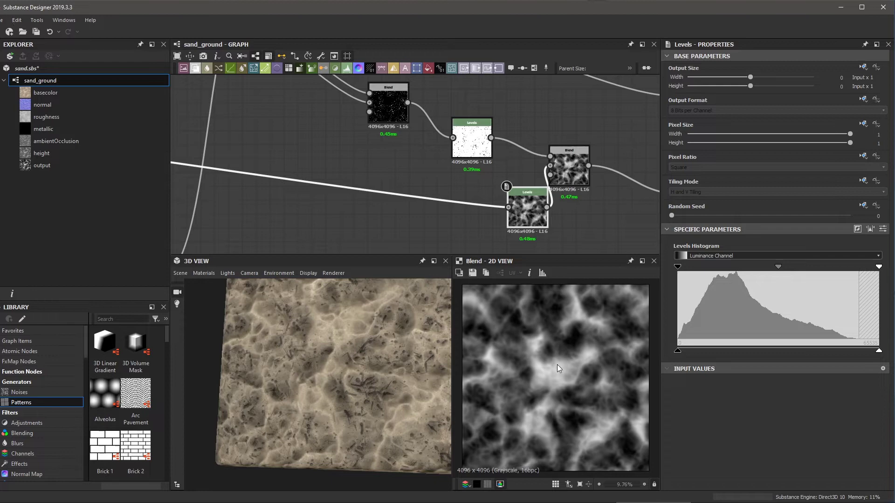
pyautogui.doubleClick(386, 102)
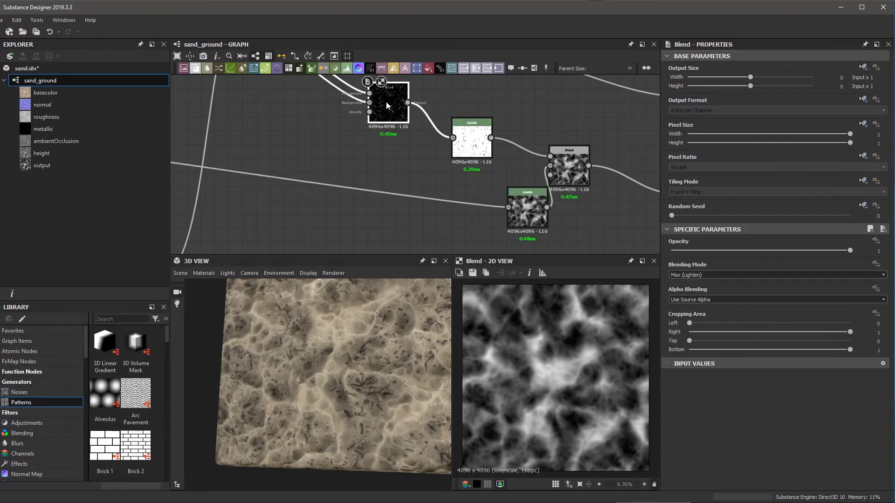
pyautogui.scroll(1, 561, 353)
pyautogui.scroll(5, 561, 353)
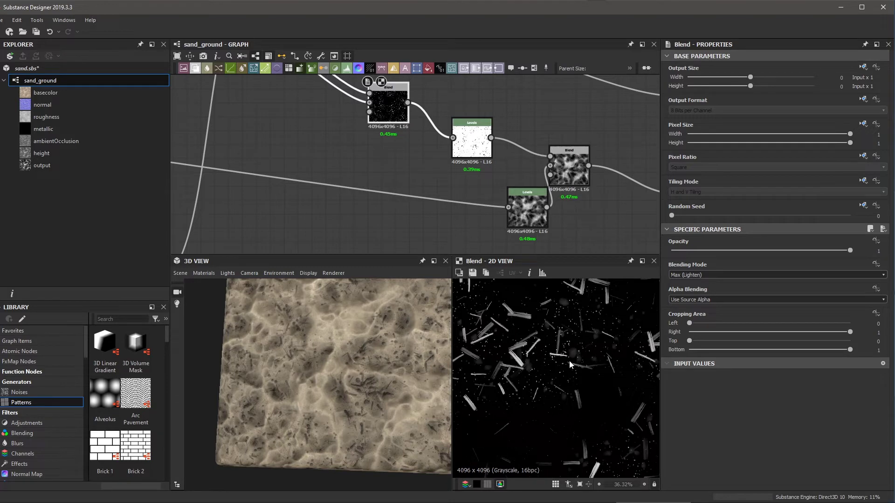
pyautogui.scroll(-2, 435, 140)
# - Preview the Blend node's top and Background inputs, then its combined Max (Lighten) result
pyautogui.moveTo(387, 136); pyautogui.dragTo(455, 199, button='middle')
pyautogui.scroll(3, 482, 204)
pyautogui.scroll(2, 482, 203)
pyautogui.doubleClick(513, 168)
pyautogui.scroll(2, 550, 376)
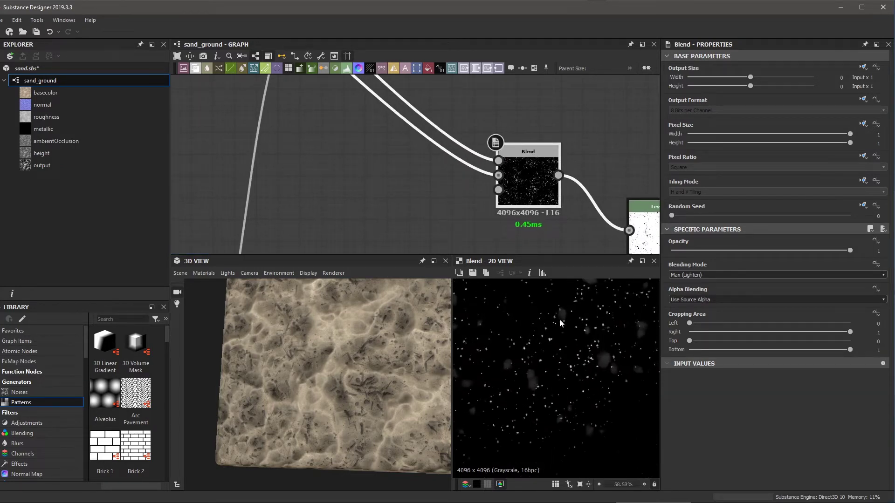
pyautogui.doubleClick(498, 176)
pyautogui.scroll(-1, 523, 361)
pyautogui.moveTo(514, 194); pyautogui.dragTo(469, 182, button='middle')
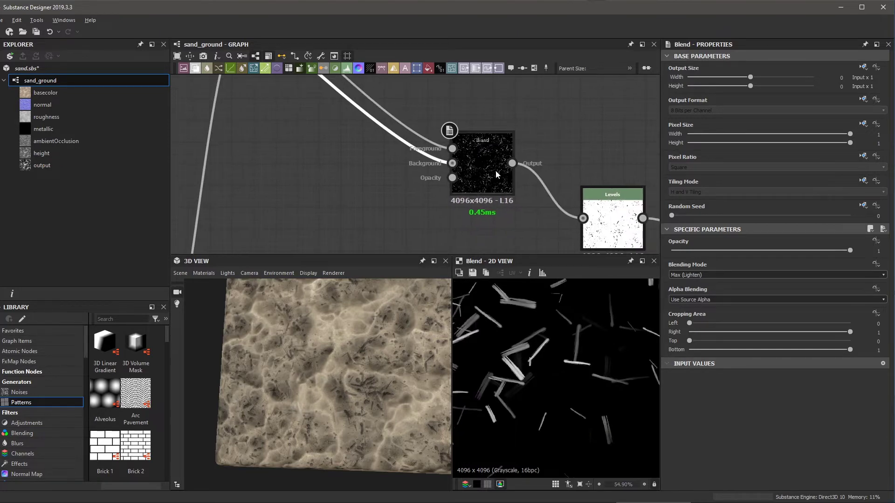
pyautogui.click(491, 170)
pyautogui.scroll(-5, 537, 203)
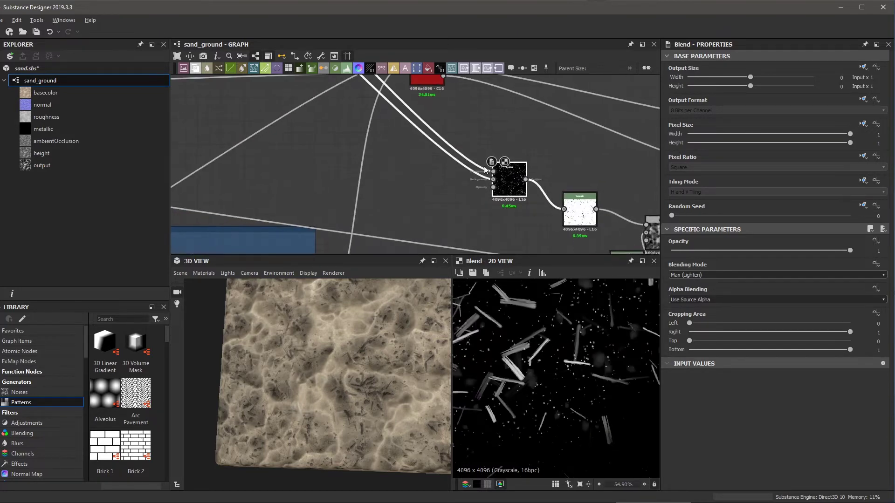
# - Preview the blue-frame Blend node's Background input and its cloudy Foreground map
pyautogui.moveTo(385, 107); pyautogui.dragTo(462, 155, button='middle')
pyautogui.moveTo(380, 77); pyautogui.dragTo(498, 200, button='middle')
pyautogui.moveTo(438, 135); pyautogui.dragTo(500, 208, button='middle')
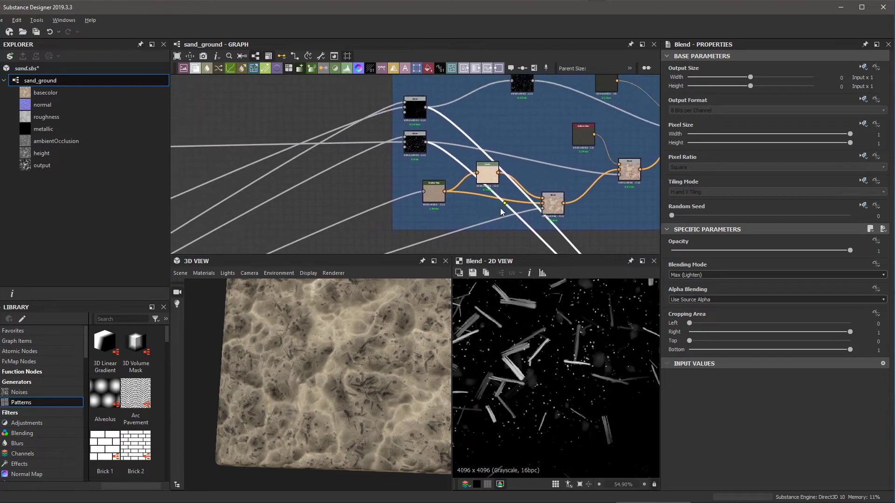
pyautogui.scroll(4, 413, 130)
pyautogui.doubleClick(393, 162)
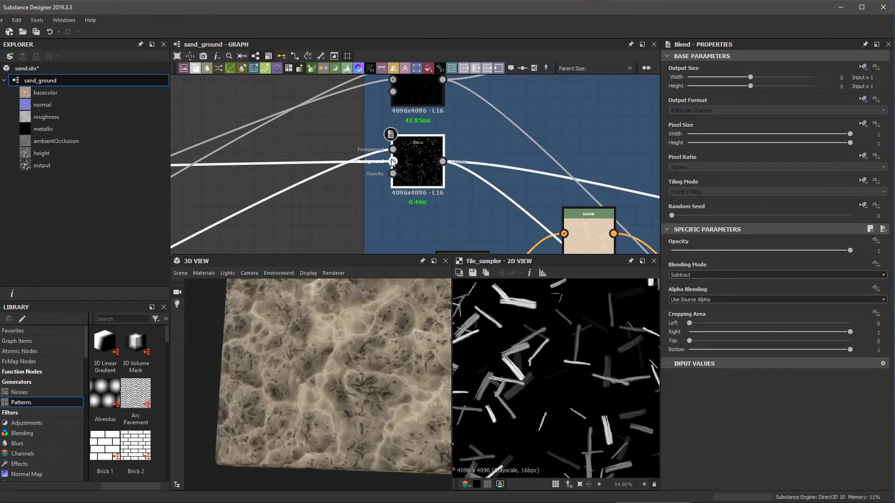
pyautogui.doubleClick(392, 150)
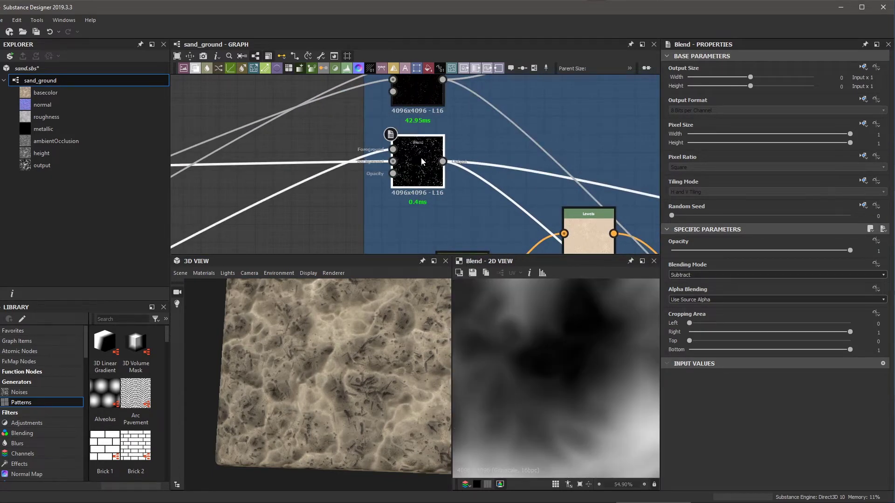
pyautogui.scroll(-5, 522, 303)
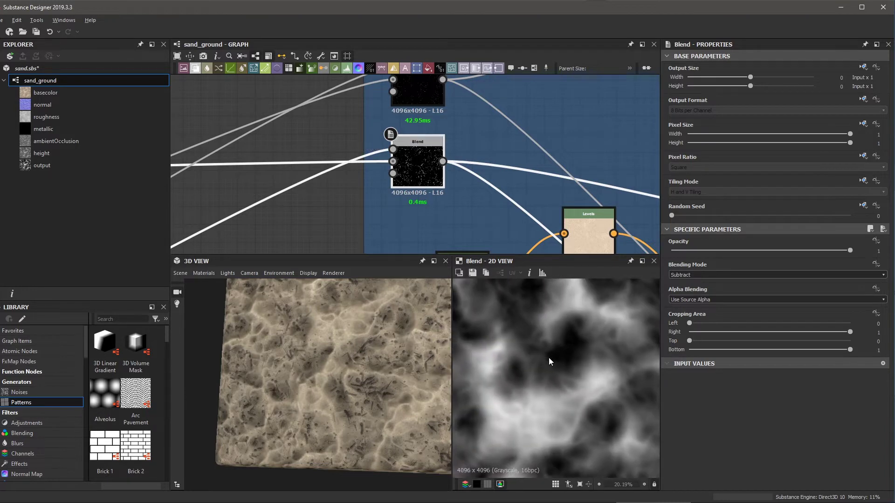
# - Preview the Subtract Blend output, then the upper Blend node and its Foreground cloud input
pyautogui.doubleClick(420, 169)
pyautogui.moveTo(419, 169); pyautogui.dragTo(407, 244, button='middle')
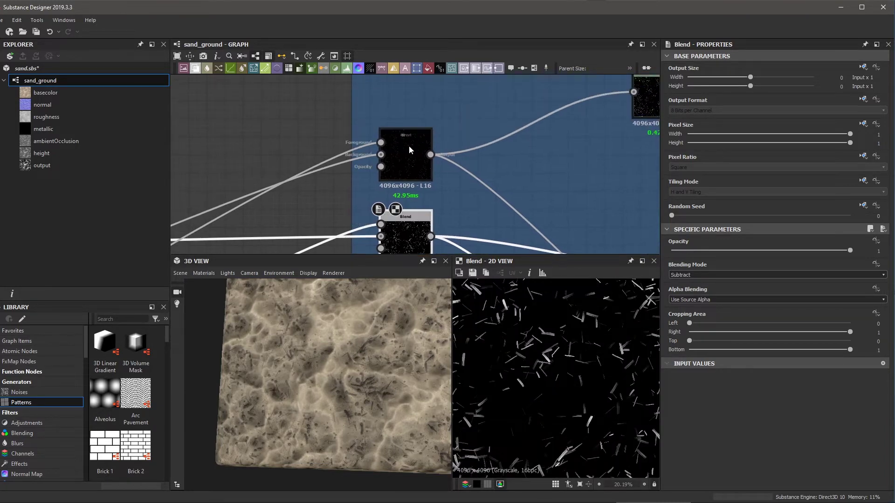
pyautogui.doubleClick(409, 147)
pyautogui.doubleClick(381, 143)
pyautogui.doubleClick(401, 152)
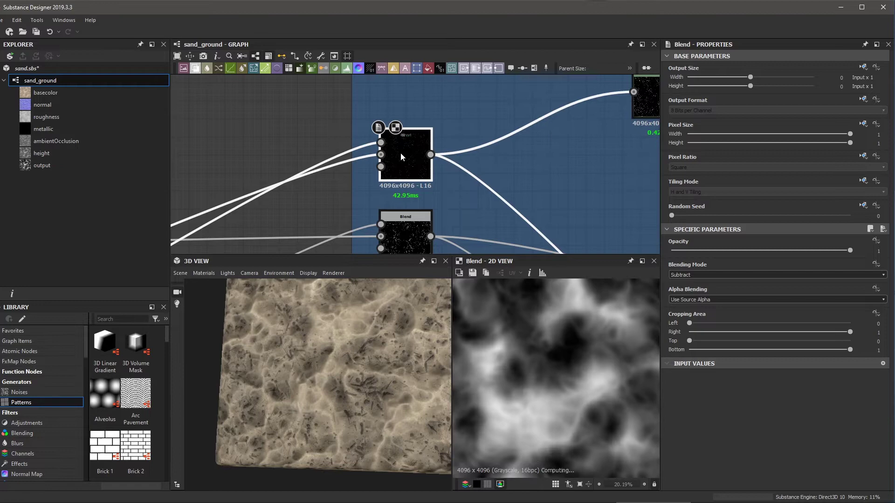
pyautogui.scroll(-3, 528, 218)
# - Return to the lower nodes and preview the lower Blend node and Levels node outputs
pyautogui.moveTo(540, 191); pyautogui.dragTo(442, 88, button='middle')
pyautogui.moveTo(524, 210); pyautogui.dragTo(420, 95, button='middle')
pyautogui.moveTo(550, 237); pyautogui.dragTo(438, 116, button='middle')
pyautogui.moveTo(508, 187); pyautogui.dragTo(415, 82, button='middle')
pyautogui.moveTo(503, 185); pyautogui.dragTo(415, 100, button='middle')
pyautogui.moveTo(559, 194); pyautogui.dragTo(488, 150, button='middle')
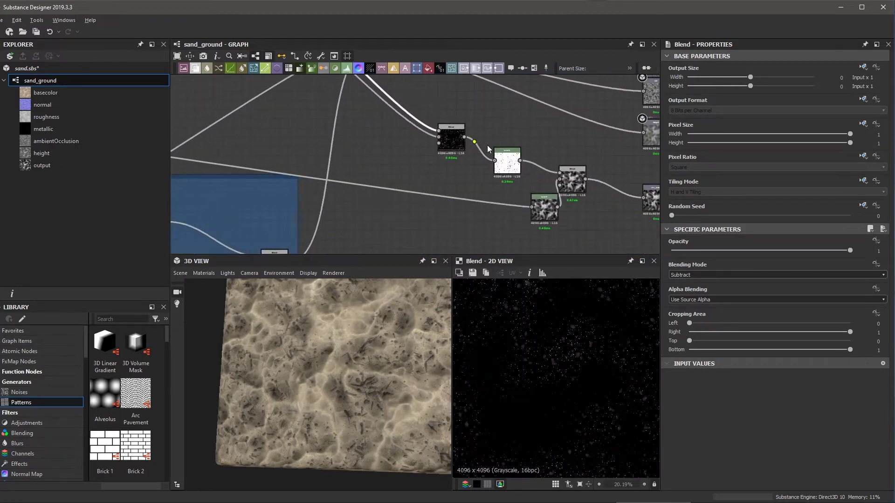
pyautogui.scroll(4, 458, 148)
pyautogui.doubleClick(442, 148)
pyautogui.moveTo(580, 216); pyautogui.dragTo(480, 161, button='middle')
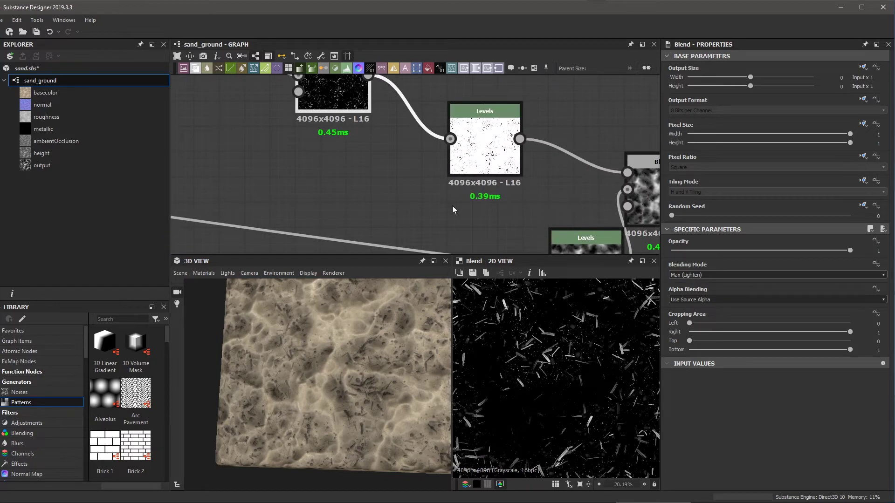
pyautogui.scroll(-3, 528, 341)
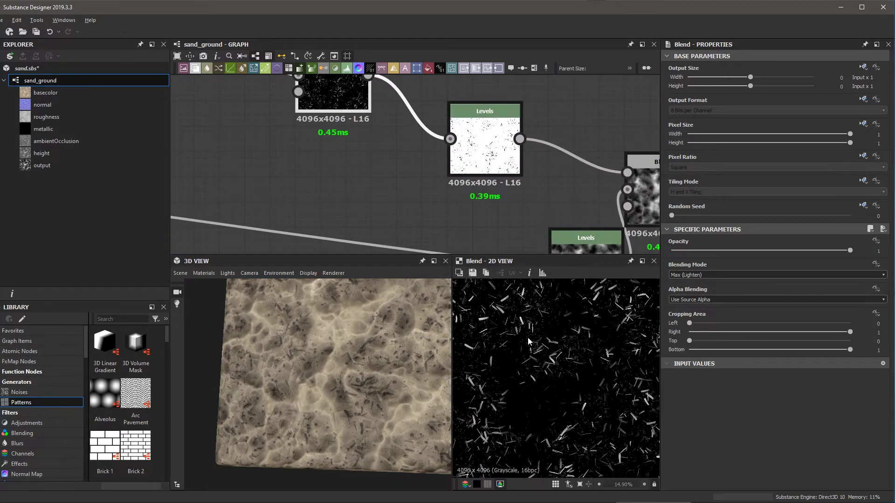
pyautogui.doubleClick(496, 156)
pyautogui.scroll(2, 561, 399)
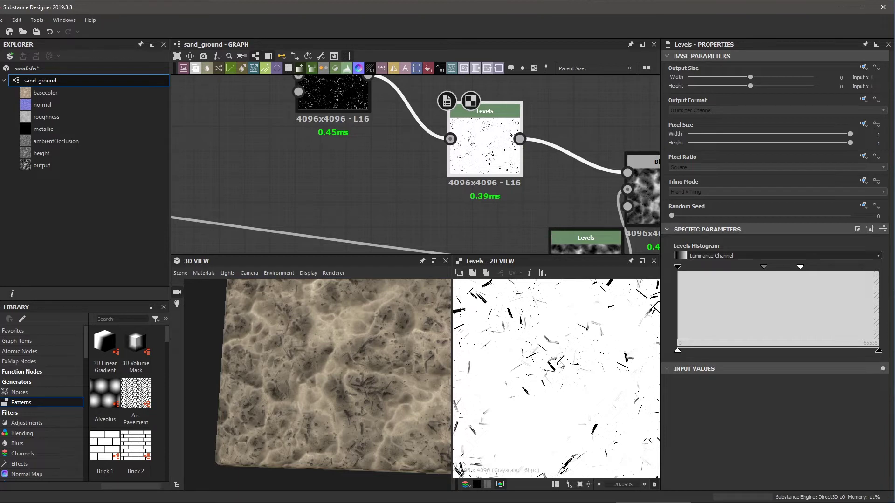
# - Preview the upstream Blend node and the multiply Blend node in the mask chain
pyautogui.moveTo(404, 138); pyautogui.dragTo(420, 180, button='middle')
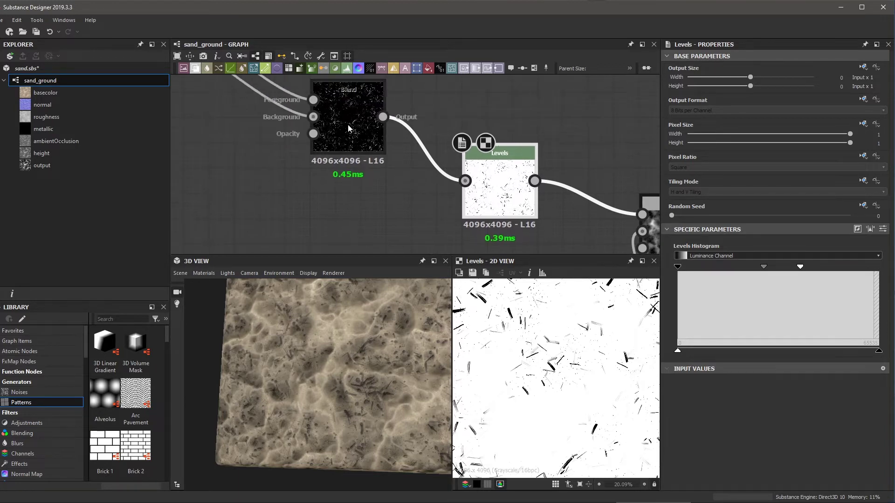
pyautogui.doubleClick(346, 124)
pyautogui.scroll(3, 580, 399)
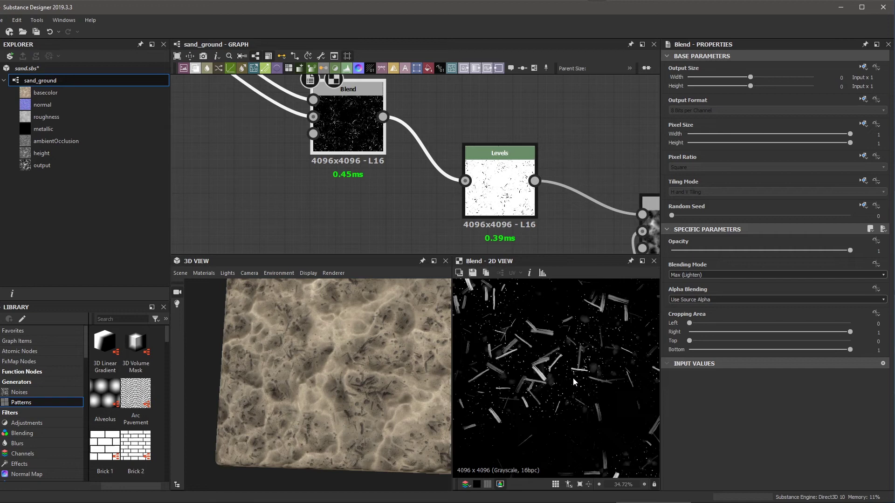
pyautogui.scroll(-1, 566, 366)
pyautogui.scroll(-3, 550, 201)
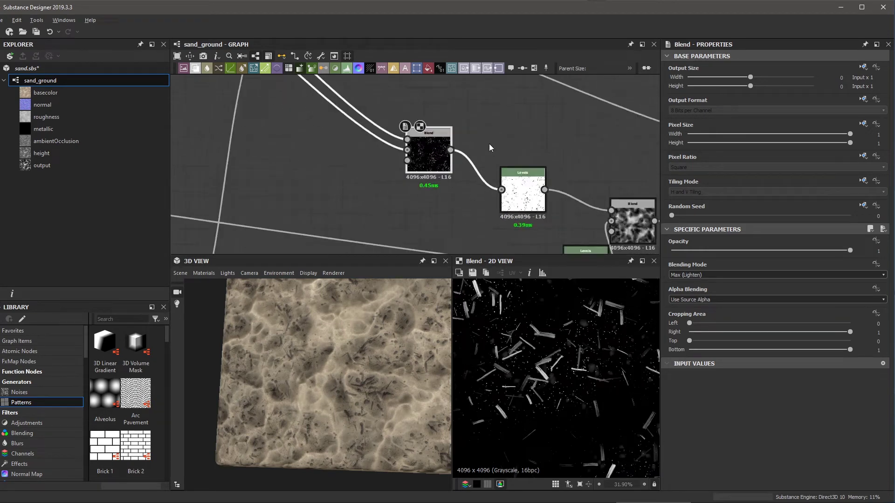
pyautogui.moveTo(531, 183); pyautogui.dragTo(481, 168, button='middle')
pyautogui.scroll(-3, 539, 349)
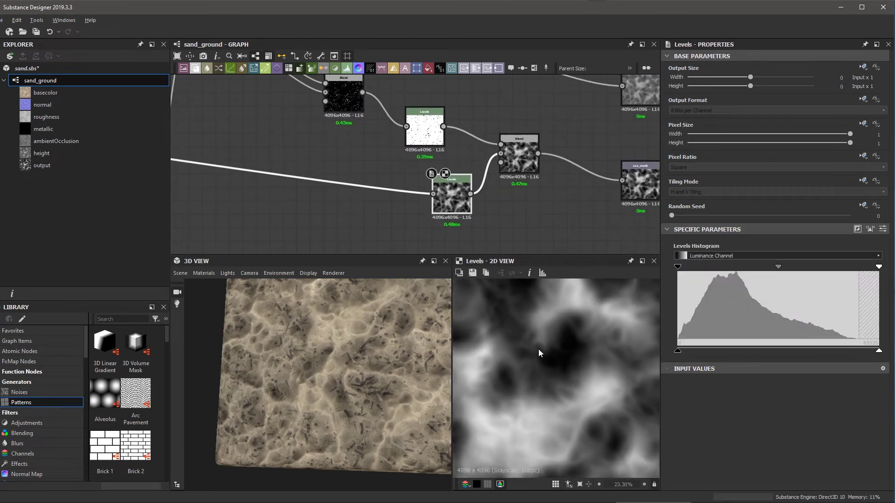
pyautogui.doubleClick(521, 165)
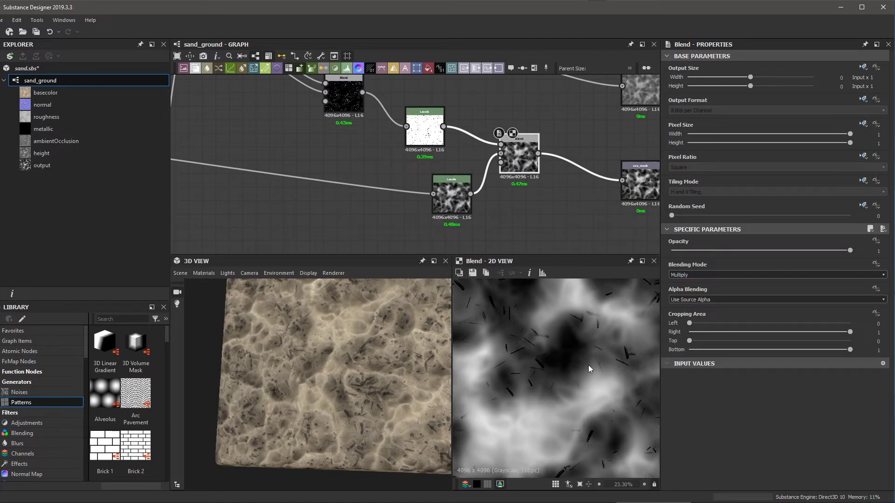
pyautogui.scroll(-4, 565, 327)
# - Preview the sss_mask output node, then select the sand_sss_mask.png texture node in Blender
pyautogui.moveTo(565, 325)
pyautogui.mouseDown(button='middle')
pyautogui.moveTo(537, 334)
pyautogui.moveTo(563, 335)
pyautogui.mouseUp(button='middle')
pyautogui.moveTo(572, 179); pyautogui.dragTo(424, 168, button='middle')
pyautogui.scroll(4, 458, 166)
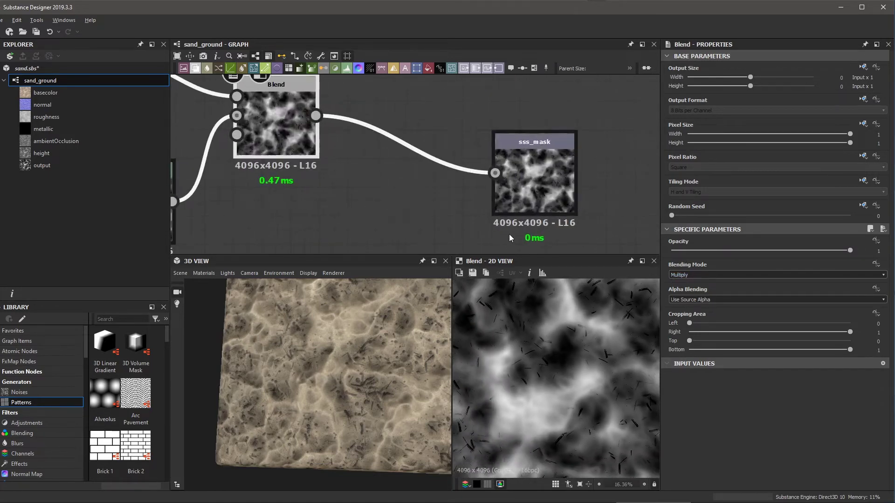
pyautogui.doubleClick(527, 183)
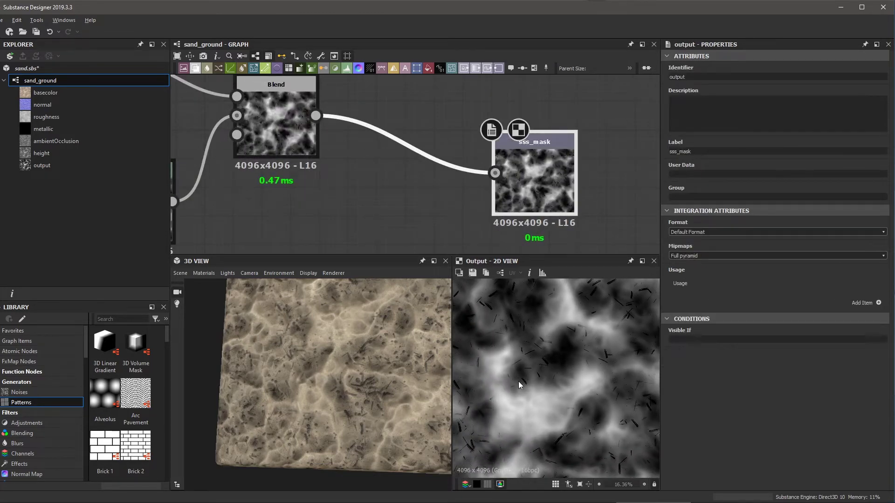
pyautogui.scroll(-3, 513, 369)
pyautogui.scroll(-2, 414, 163)
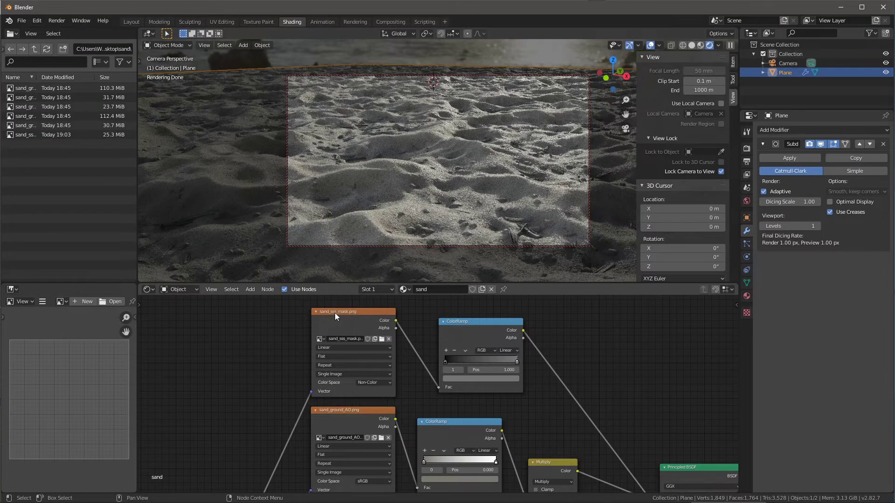
pyautogui.click(332, 314)
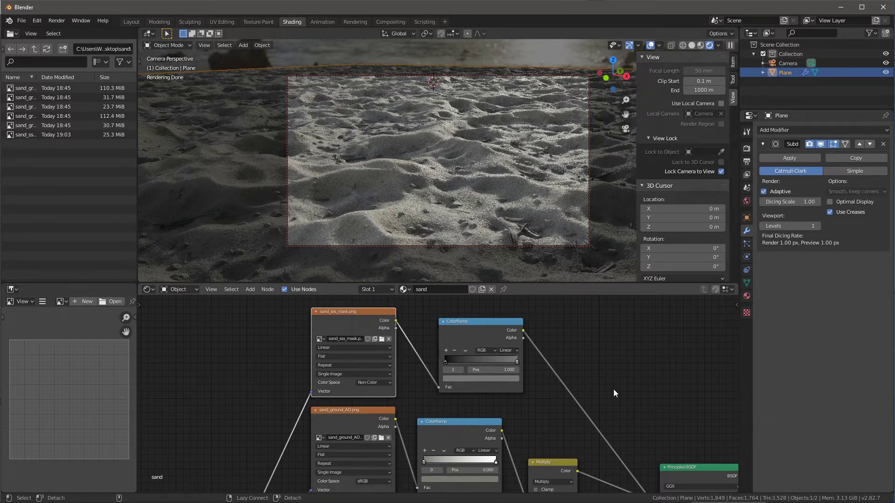
# - Frame the Principled BSDF and check its Christensen-Burley Subsurface Radius of 0.150, 0.150, 0.250
pyautogui.moveTo(641, 459); pyautogui.dragTo(496, 296, button='middle')
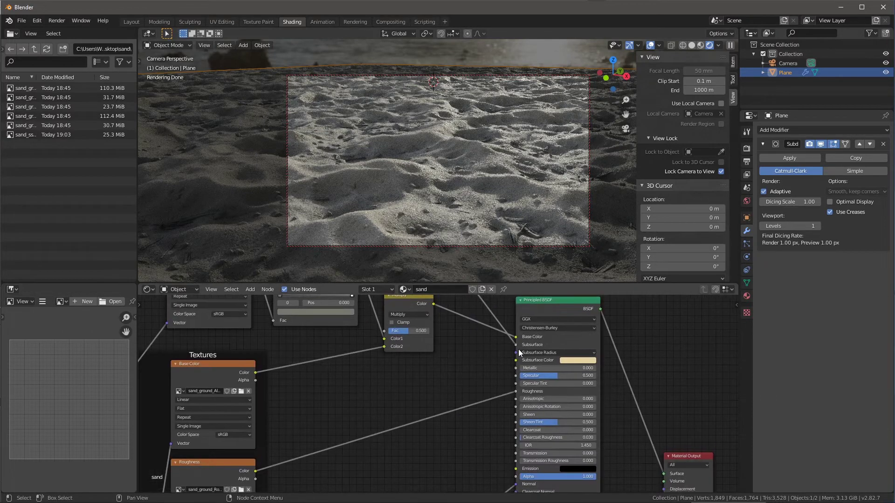
pyautogui.moveTo(465, 365); pyautogui.dragTo(476, 412, button='middle')
pyautogui.moveTo(469, 400); pyautogui.dragTo(440, 375, button='middle')
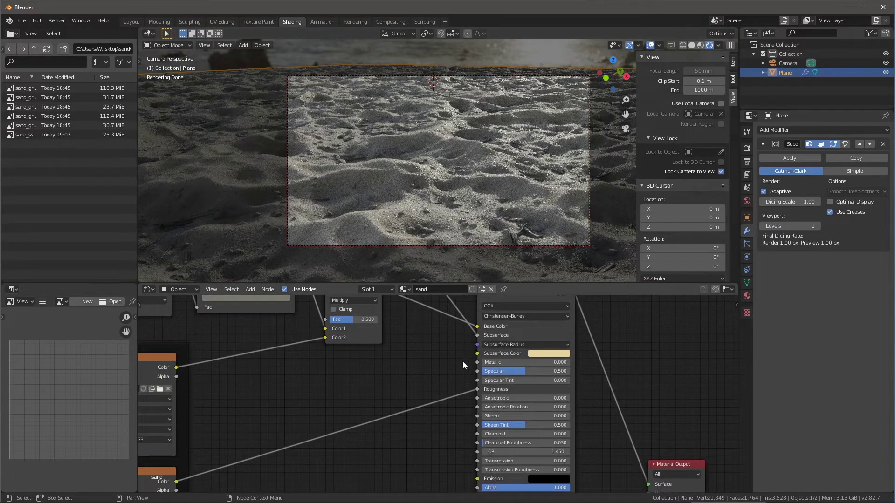
pyautogui.click(530, 346)
# - Check the render in the Rendering workspace, then position the Render Layers node in Compositing
pyautogui.scroll(-5, 424, 348)
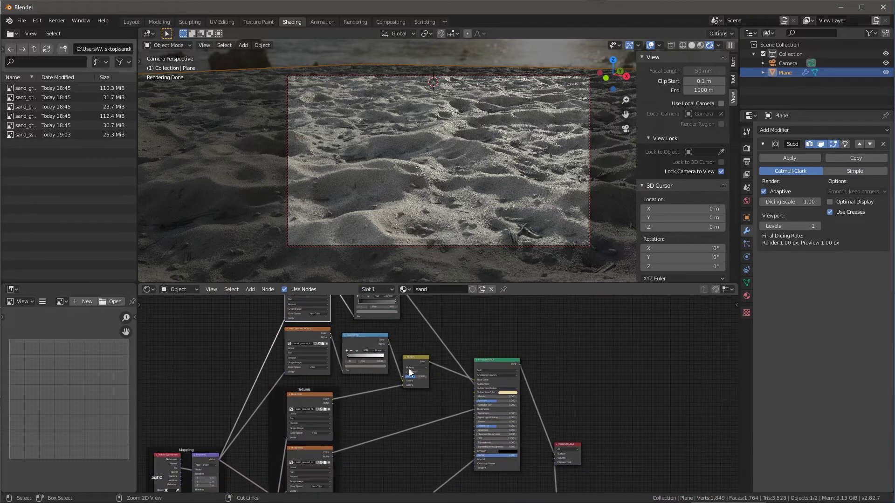
pyautogui.scroll(-3, 475, 417)
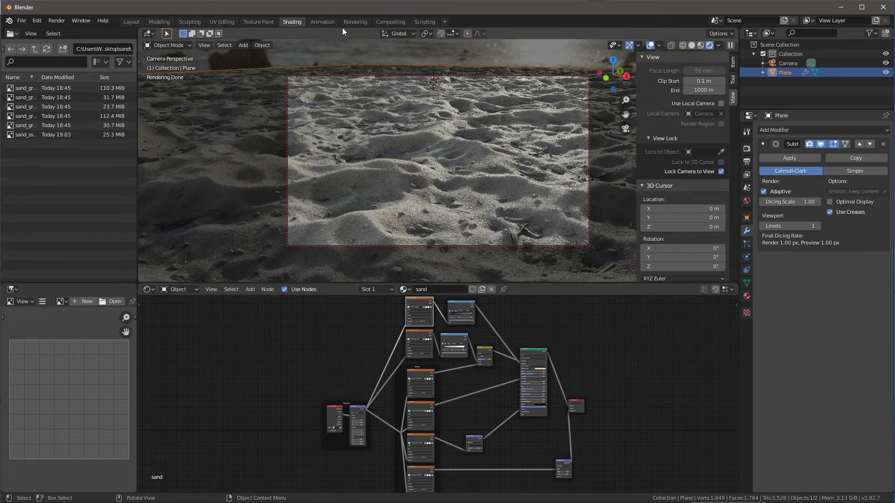
pyautogui.click(356, 22)
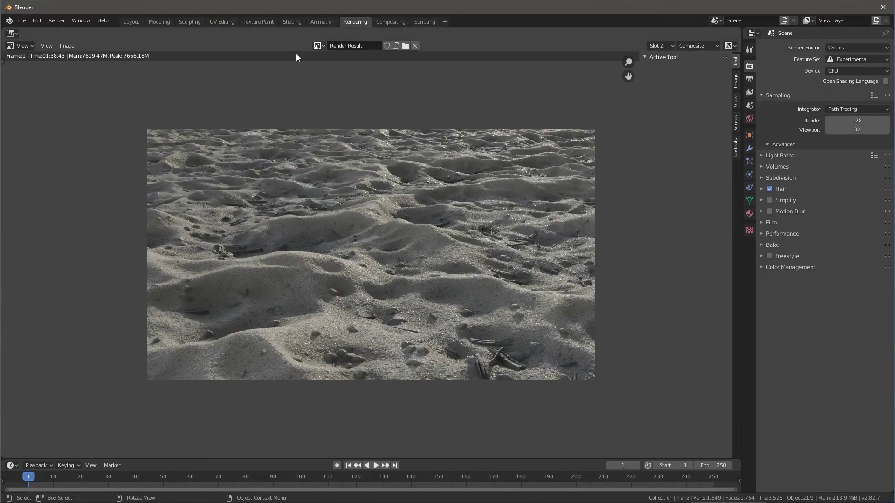
pyautogui.click(390, 22)
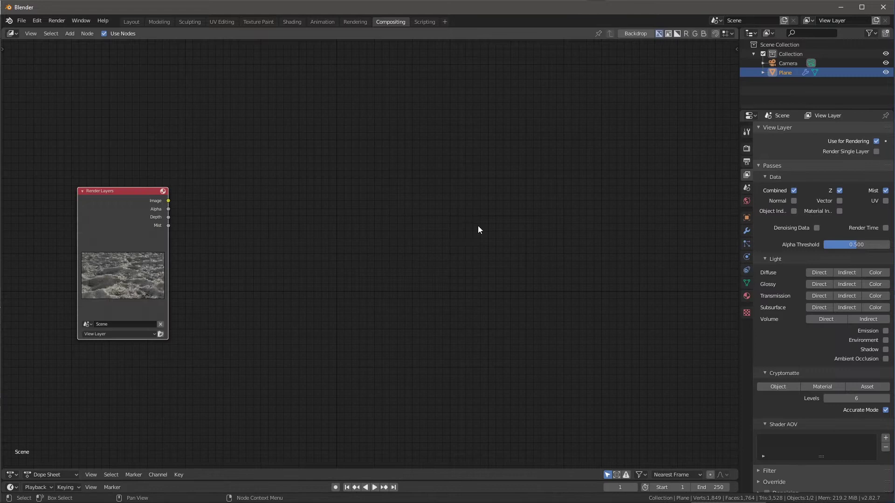
pyautogui.moveTo(117, 193); pyautogui.dragTo(149, 175)
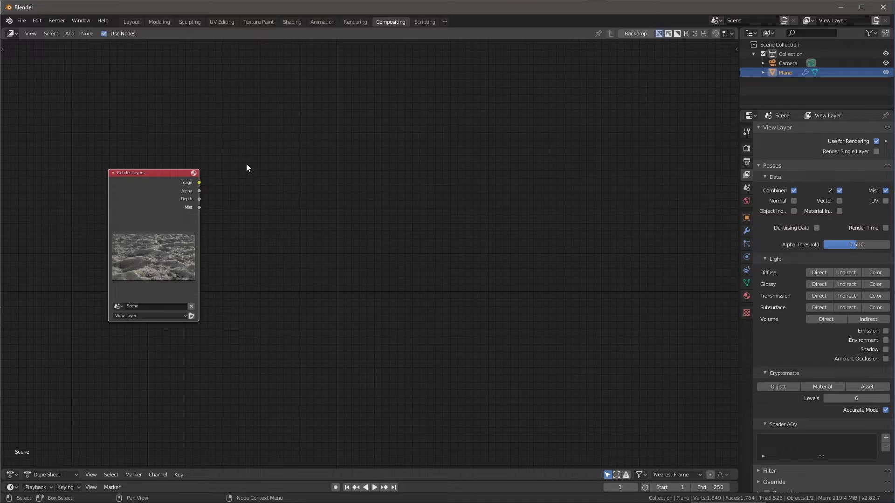
pyautogui.moveTo(145, 177); pyautogui.dragTo(151, 173)
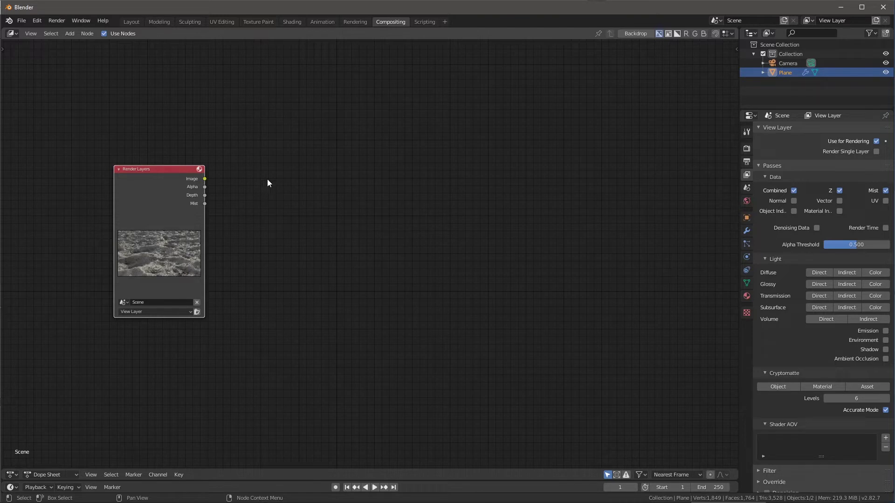
# - Add an Output > Viewer node right of Render Layers, linked to its Image socket
pyautogui.hotkey('shift', 'a')
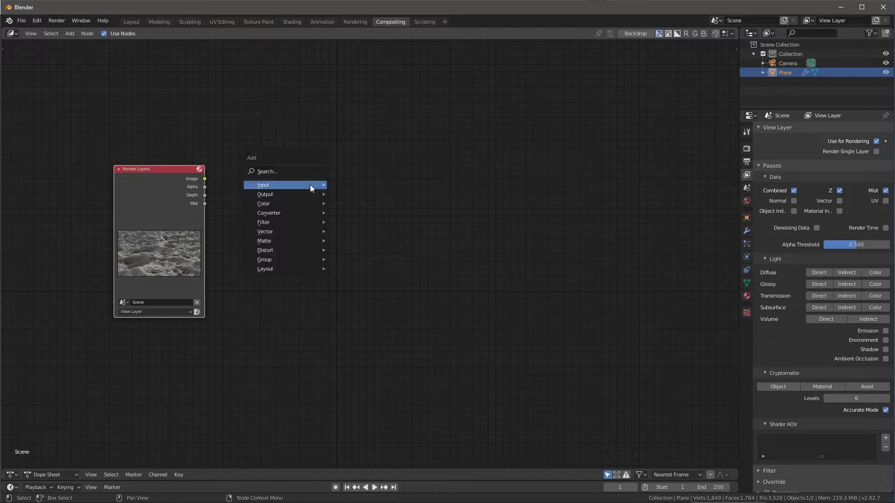
pyautogui.moveTo(302, 194)
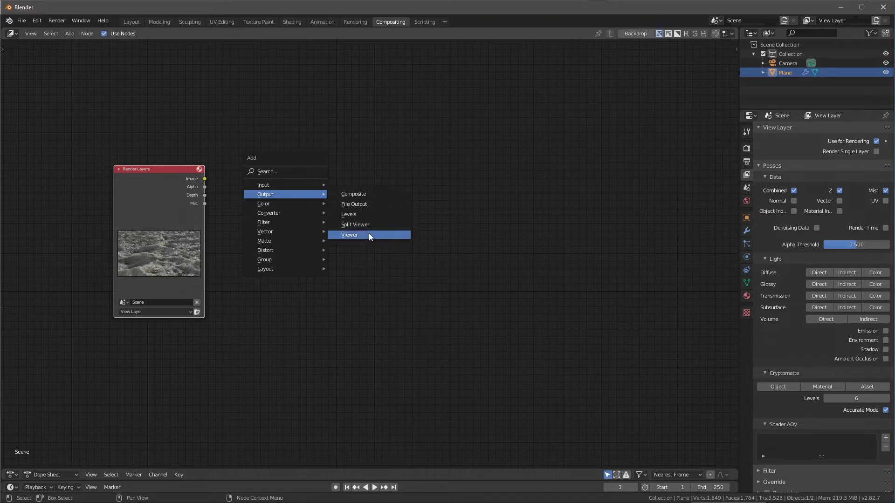
pyautogui.click(380, 234)
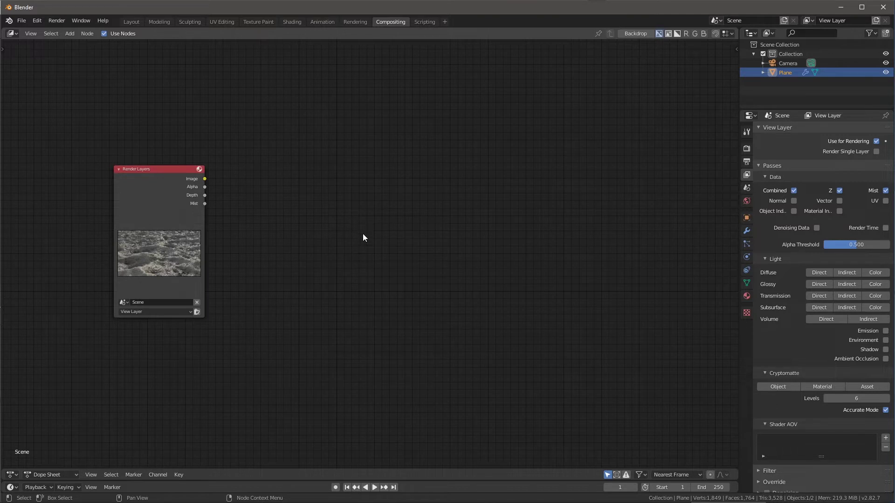
pyautogui.keyDown('ctrl'); pyautogui.keyDown('shift'); pyautogui.click(206, 178); pyautogui.keyUp('shift'); pyautogui.keyUp('ctrl')
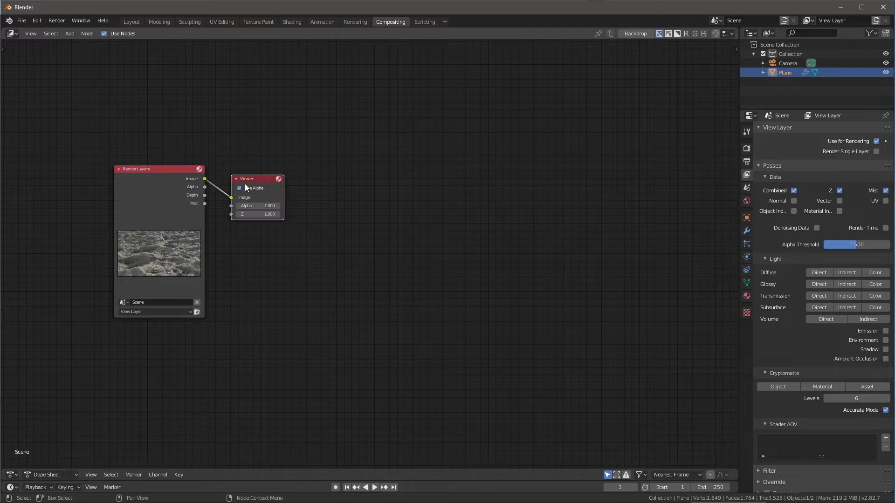
pyautogui.moveTo(245, 184); pyautogui.dragTo(312, 197)
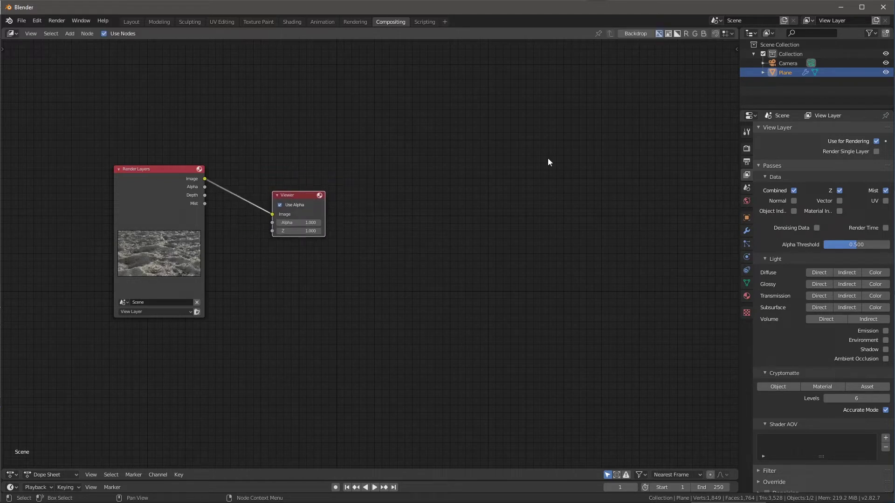
# - Turn on the Backdrop, shrink and shift the image, and arrange Render Layers and Viewer around it
pyautogui.click(635, 34)
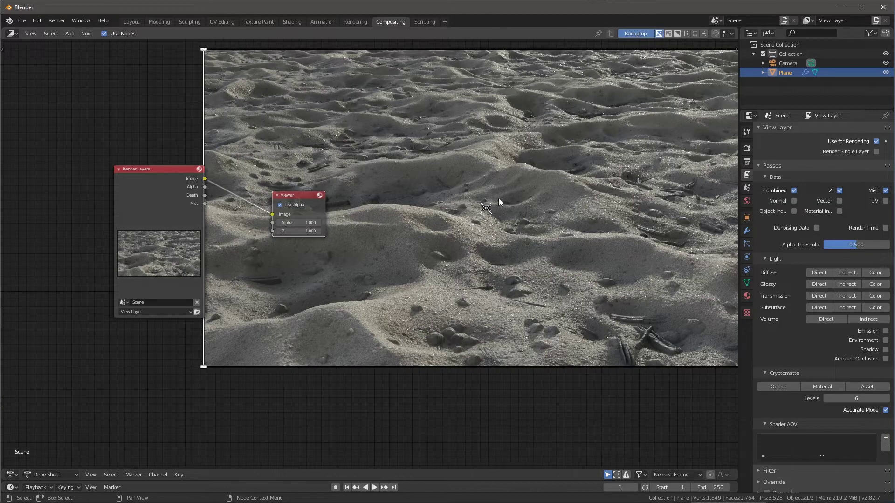
pyautogui.moveTo(485, 205)
pyautogui.mouseDown()
pyautogui.moveTo(450, 230)
pyautogui.moveTo(472, 195)
pyautogui.mouseUp()
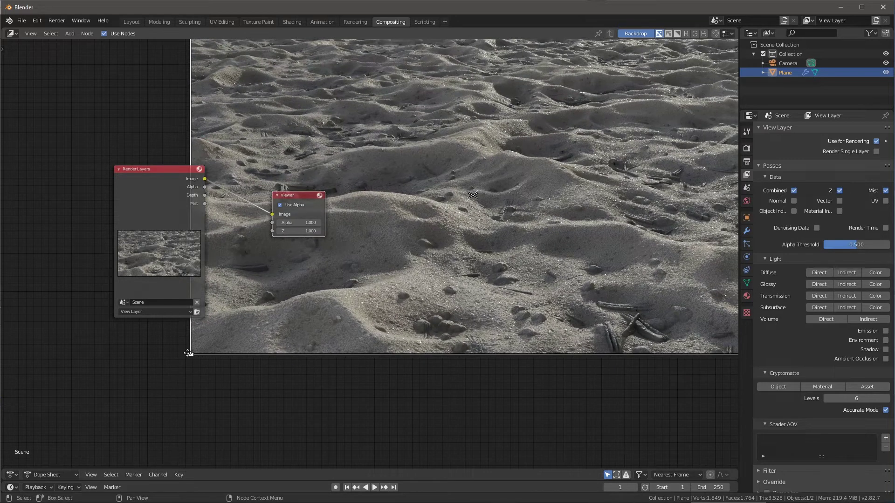
pyautogui.moveTo(191, 354); pyautogui.dragTo(263, 313)
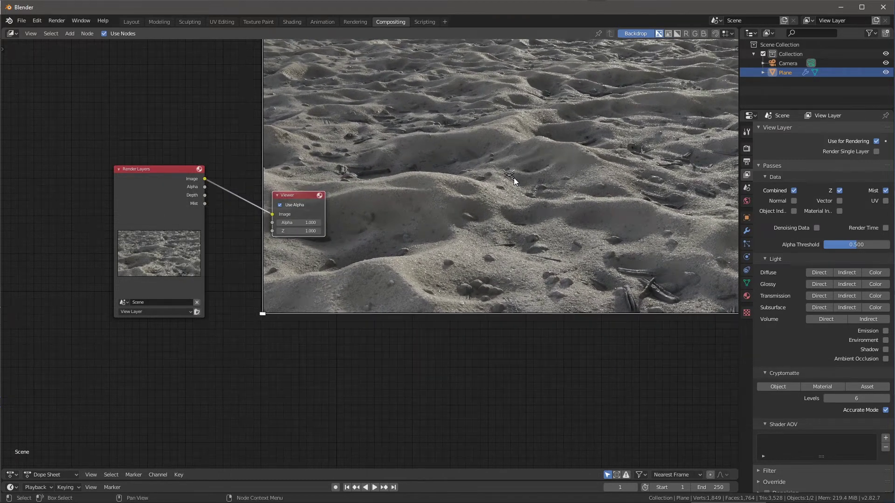
pyautogui.moveTo(509, 175); pyautogui.dragTo(486, 191)
pyautogui.moveTo(198, 171); pyautogui.dragTo(95, 235)
pyautogui.moveTo(295, 198); pyautogui.dragTo(510, 399)
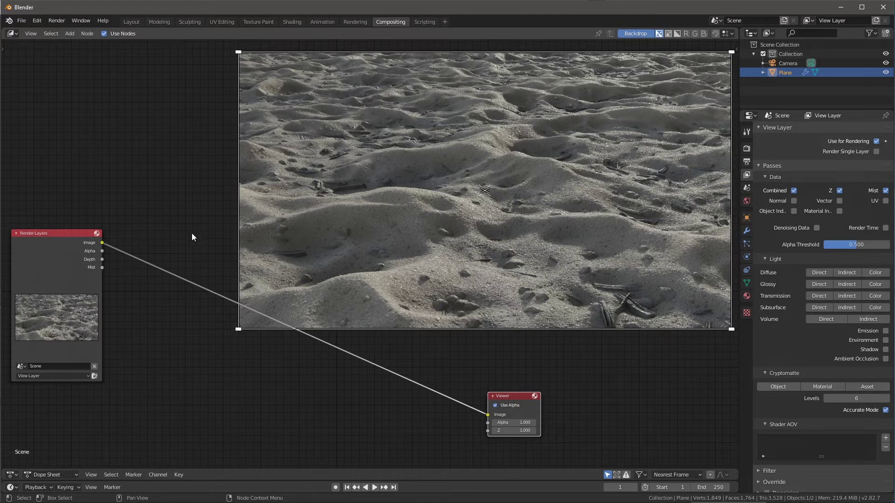
pyautogui.moveTo(75, 236); pyautogui.dragTo(150, 240)
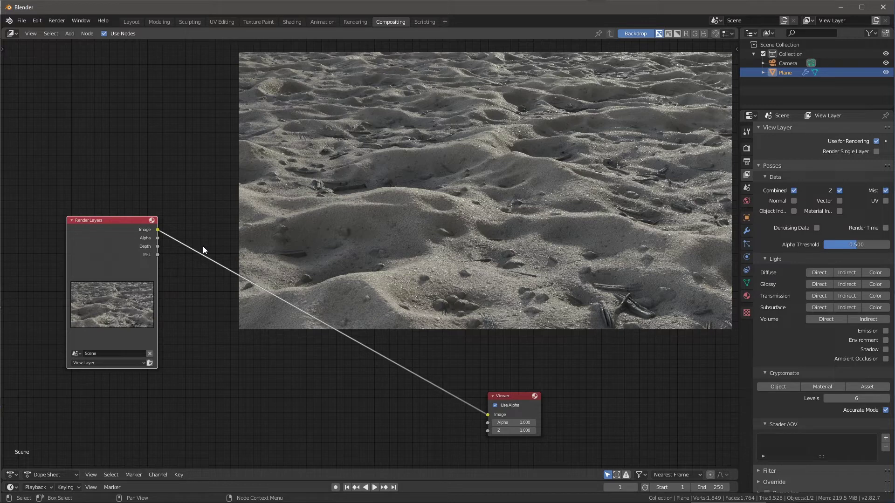
pyautogui.keyDown('ctrl'); pyautogui.keyDown('shift'); pyautogui.click(158, 254); pyautogui.keyUp('shift'); pyautogui.keyUp('ctrl')
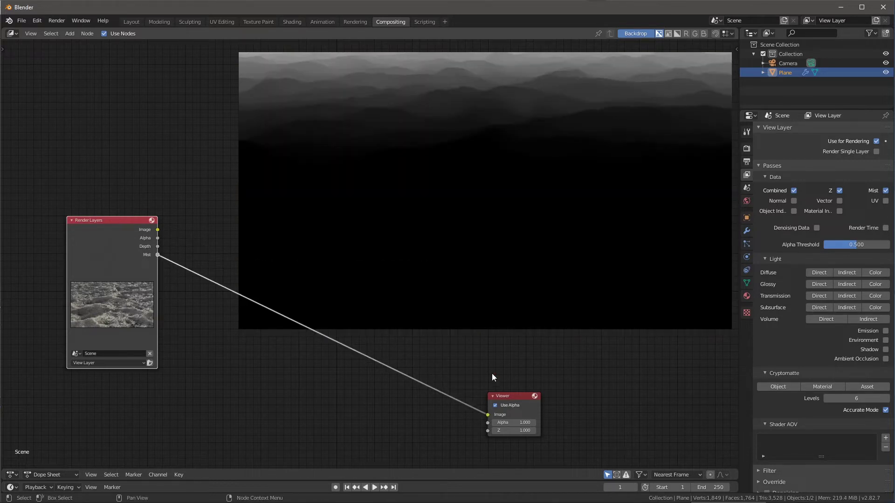
pyautogui.moveTo(561, 141); pyautogui.dragTo(529, 135, button='middle')
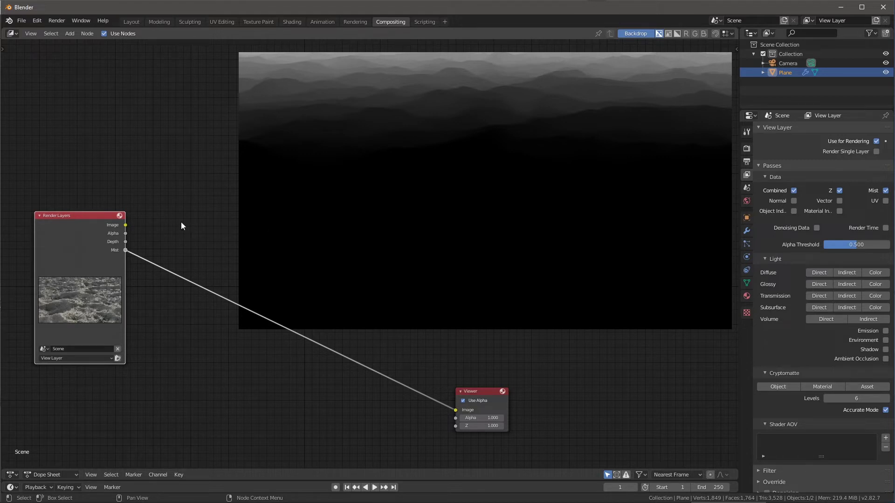
pyautogui.keyDown('ctrl'); pyautogui.keyDown('shift'); pyautogui.click(125, 227); pyautogui.keyUp('shift'); pyautogui.keyUp('ctrl')
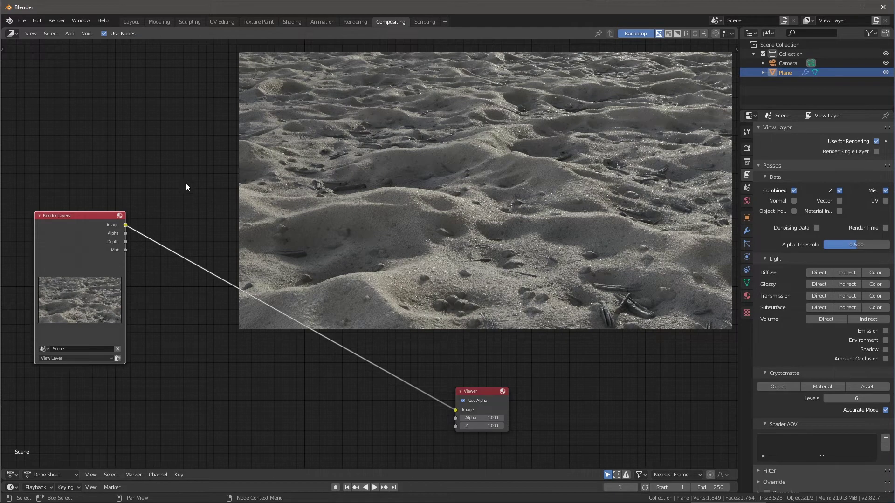
pyautogui.keyDown('shift'); pyautogui.moveTo(192, 172); pyautogui.dragTo(210, 185, button='middle'); pyautogui.keyUp('shift')
# - Insert a Converter > ColorRamp between the Render Layers Mist output and the Viewer
pyautogui.click(211, 181)
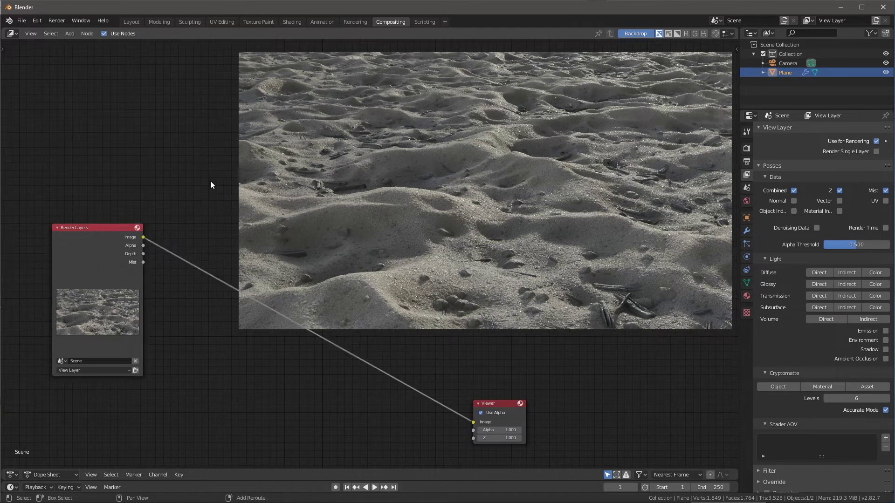
pyautogui.hotkey('shift', 'a')
pyautogui.moveTo(211, 182)
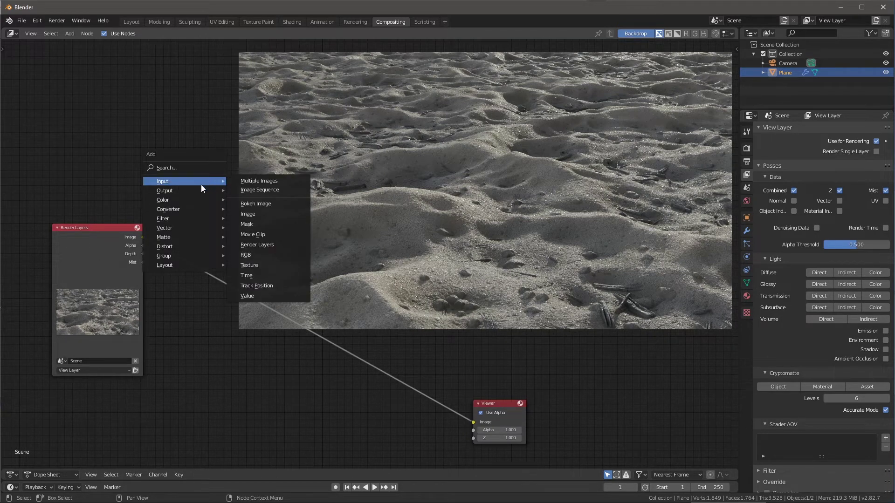
pyautogui.moveTo(194, 208)
pyautogui.click(257, 212)
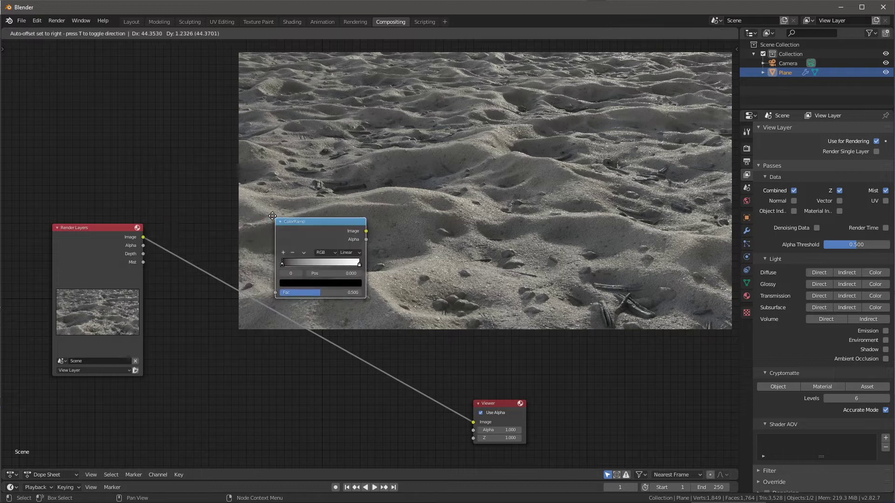
pyautogui.click(220, 174)
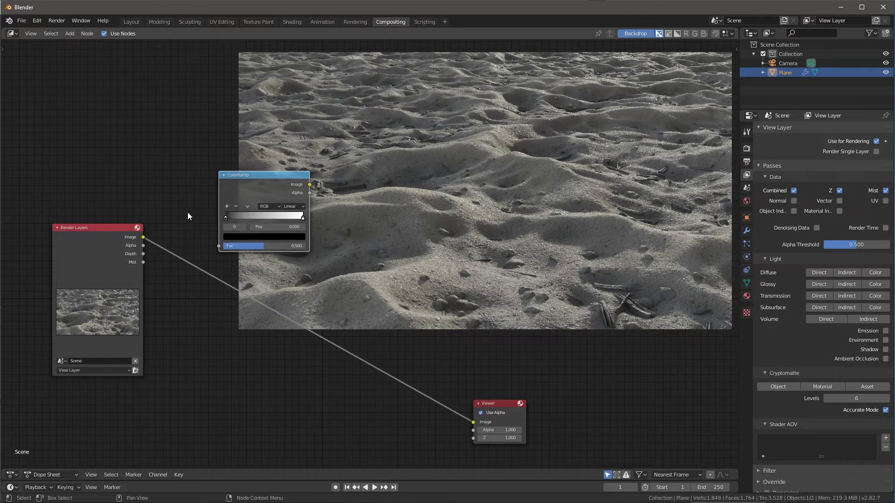
pyautogui.moveTo(142, 262); pyautogui.dragTo(218, 245)
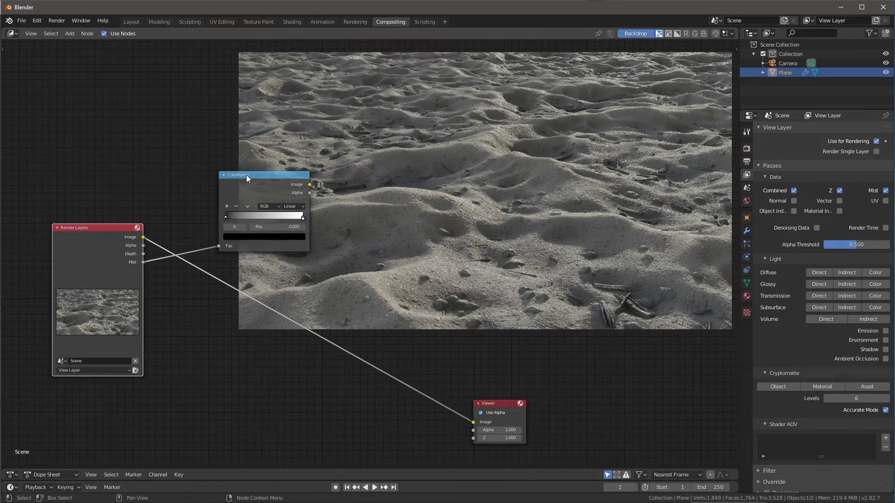
pyautogui.moveTo(247, 177); pyautogui.dragTo(211, 159)
pyautogui.moveTo(274, 167); pyautogui.dragTo(478, 425)
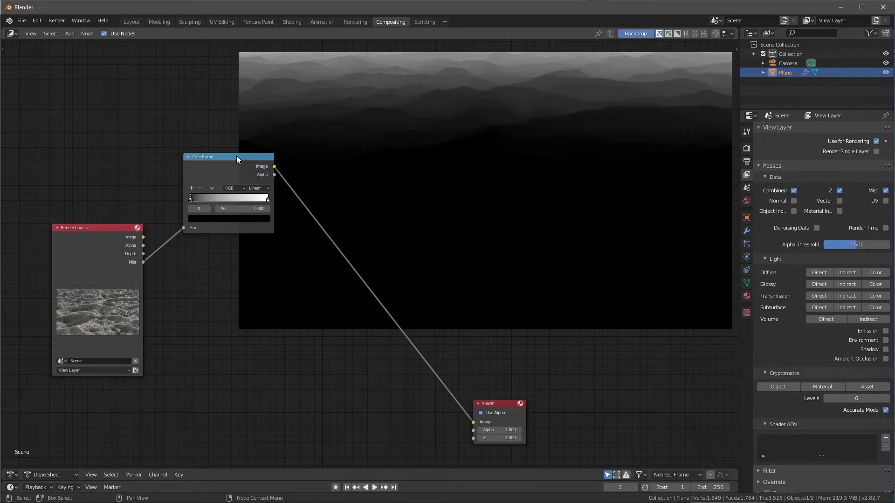
pyautogui.moveTo(236, 156); pyautogui.dragTo(313, 361)
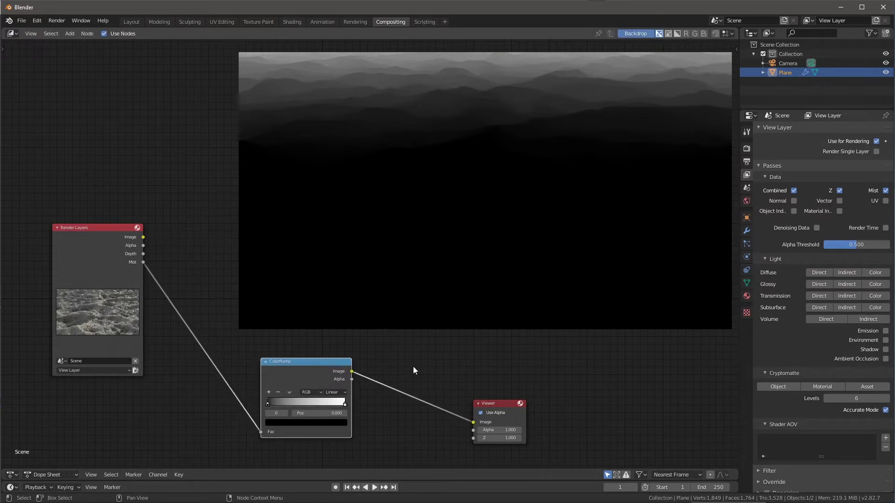
# - Adjust the ColorRamp's black and white stops and darken the white stop's colour
pyautogui.moveTo(345, 409)
pyautogui.mouseDown()
pyautogui.moveTo(265, 404)
pyautogui.moveTo(340, 409)
pyautogui.mouseUp()
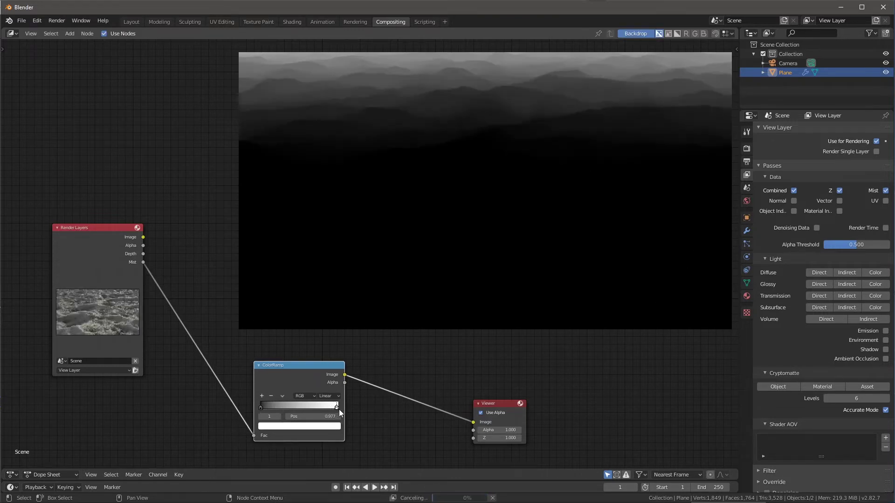
pyautogui.click(260, 407)
pyautogui.moveTo(261, 408); pyautogui.dragTo(231, 406)
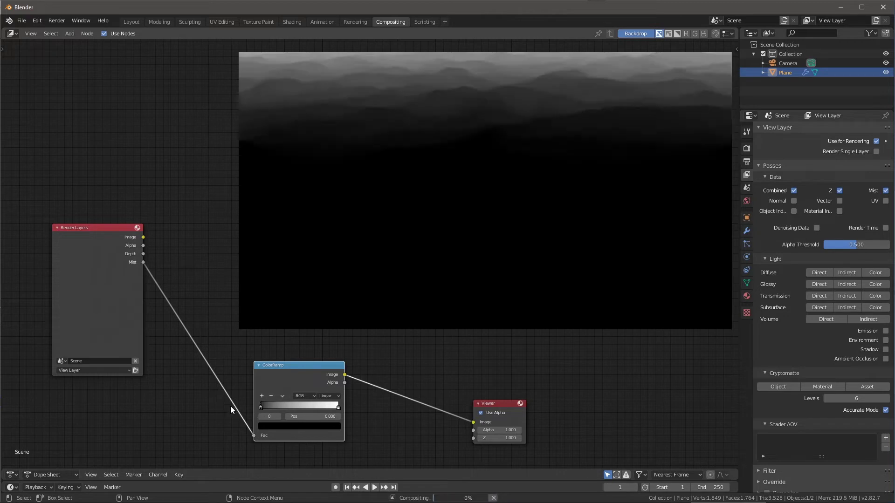
pyautogui.click(338, 408)
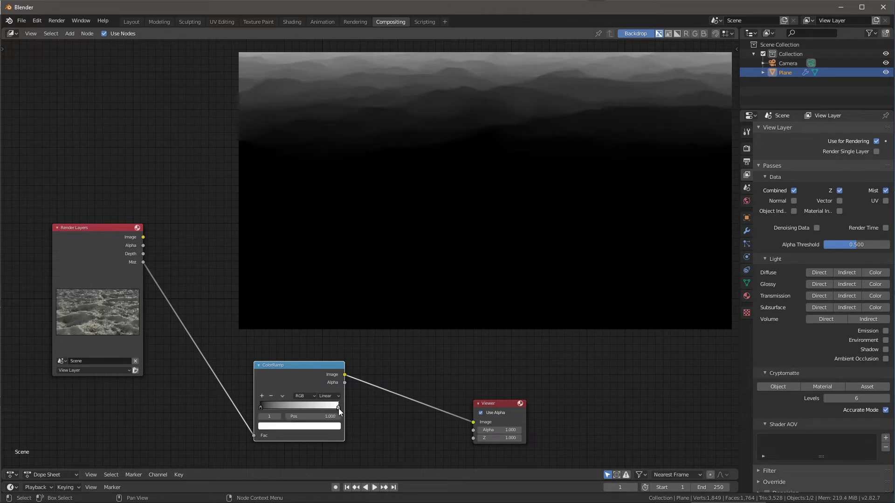
pyautogui.moveTo(338, 408)
pyautogui.mouseDown()
pyautogui.moveTo(297, 407)
pyautogui.moveTo(340, 413)
pyautogui.mouseUp()
pyautogui.click(308, 426)
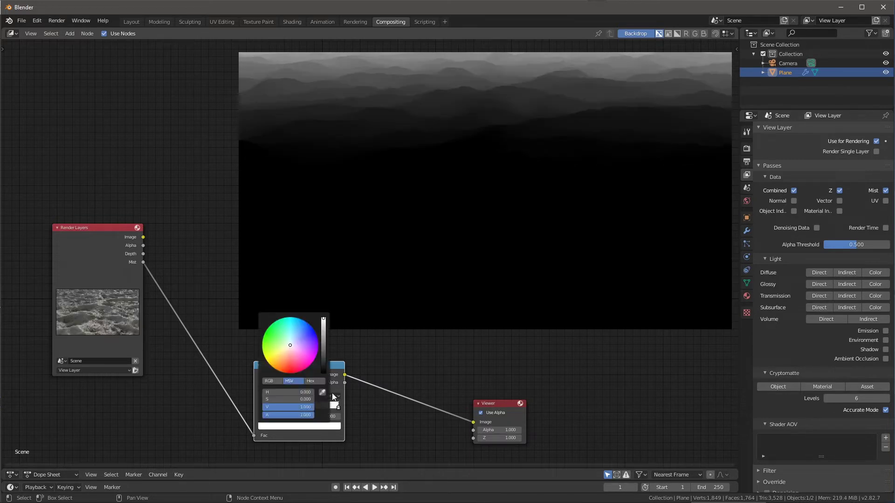
pyautogui.moveTo(323, 320)
pyautogui.mouseDown()
pyautogui.moveTo(323, 356)
pyautogui.moveTo(323, 319)
pyautogui.mouseUp()
pyautogui.moveTo(292, 366); pyautogui.dragTo(260, 366)
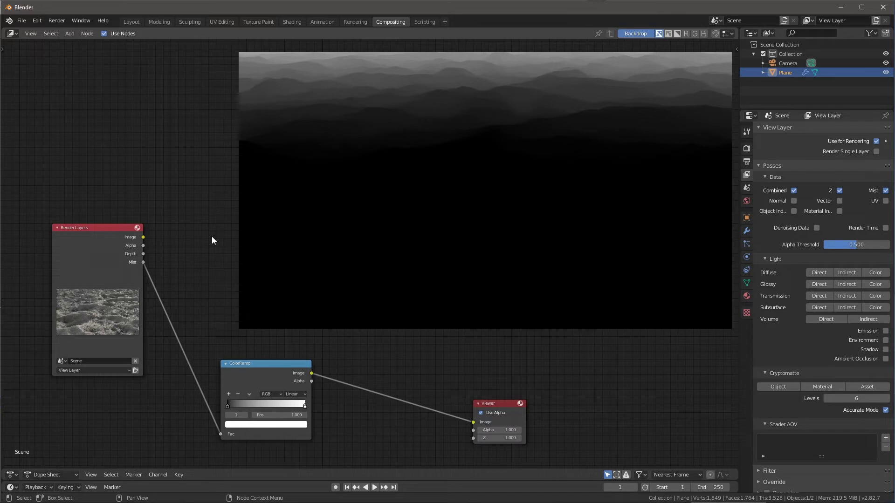
# - Add a Color > Mix node to the compositor
pyautogui.hotkey('shift', 'a')
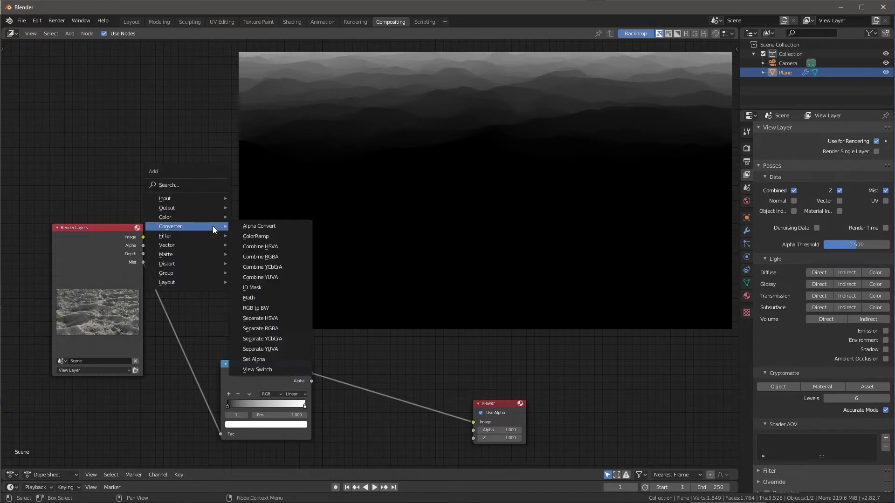
pyautogui.moveTo(209, 220)
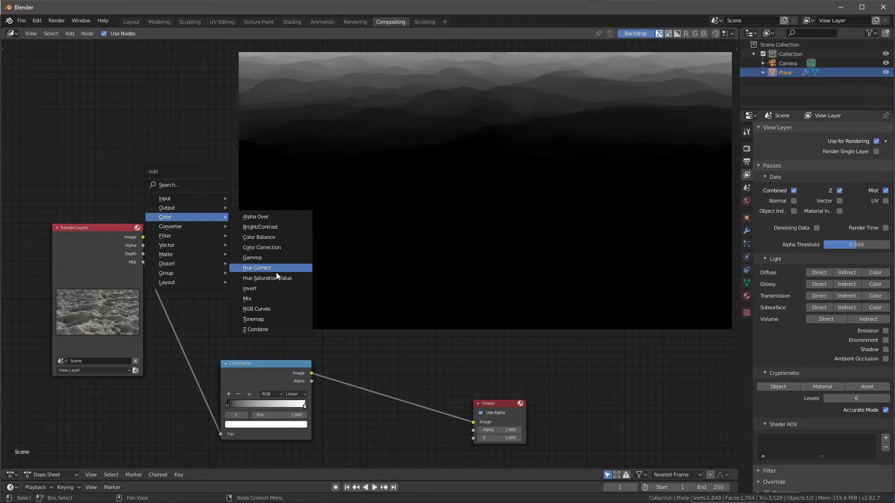
pyautogui.click(270, 299)
# - Place the Mix node and feed the Render Layers Image into it
pyautogui.click(286, 242)
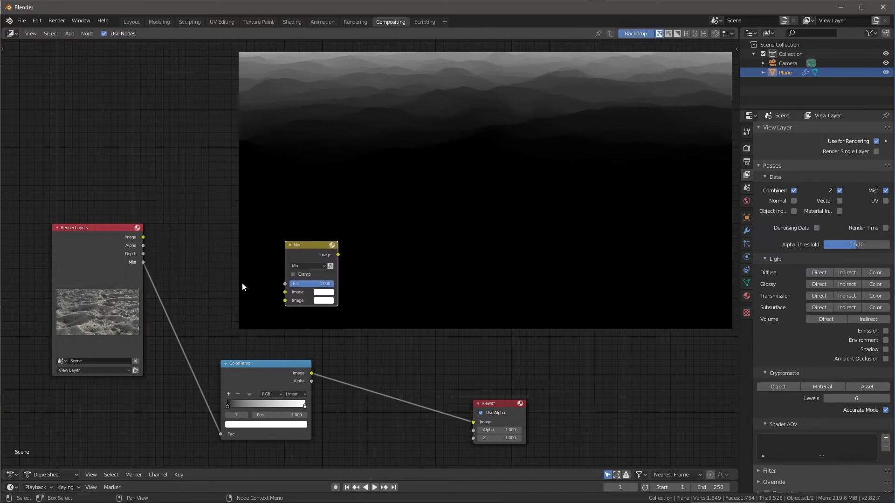
pyautogui.moveTo(262, 380); pyautogui.dragTo(284, 292)
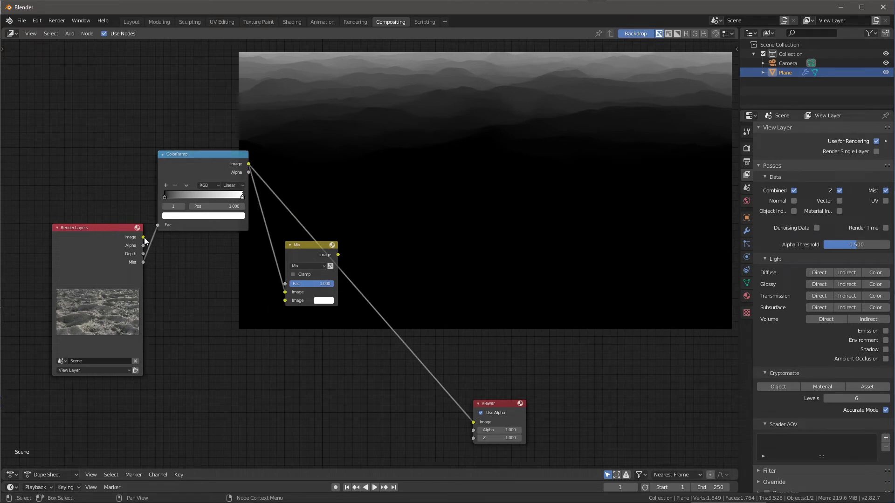
pyautogui.moveTo(143, 237); pyautogui.dragTo(284, 300)
pyautogui.moveTo(306, 245); pyautogui.dragTo(317, 310)
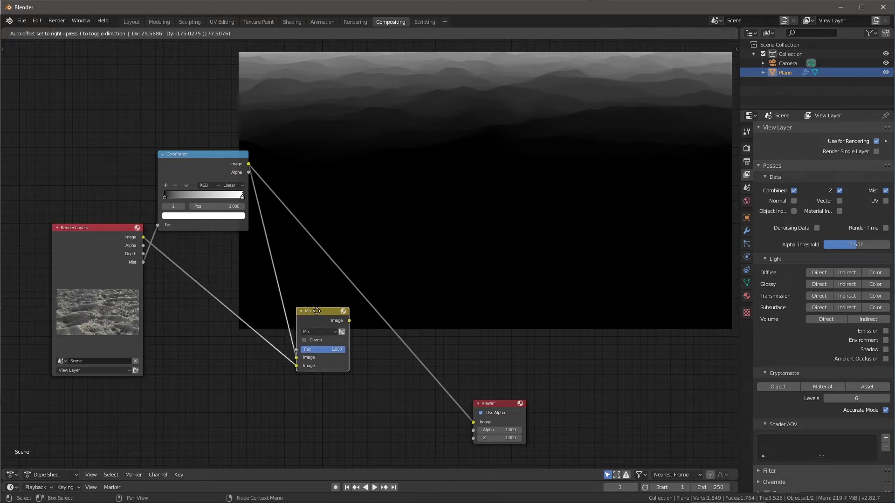
# - Set the Mix blend type to Add, send its output to the Viewer, and tidy the nodes
pyautogui.click(322, 330)
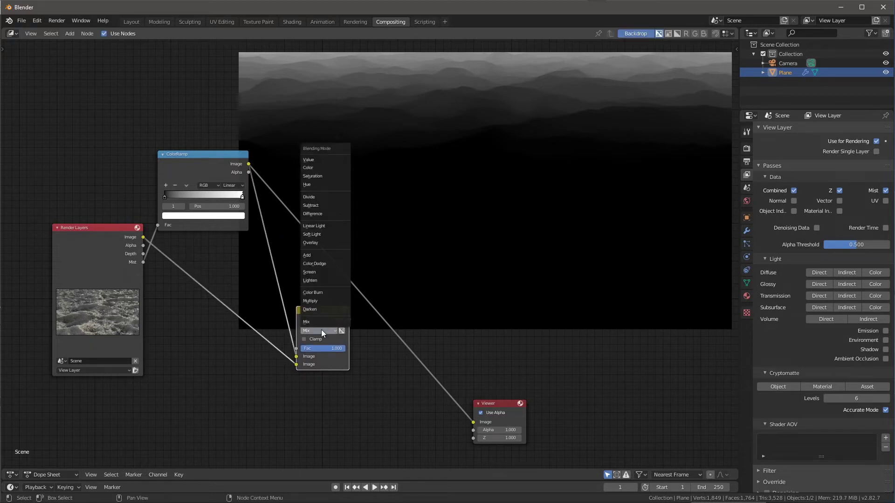
pyautogui.click(318, 255)
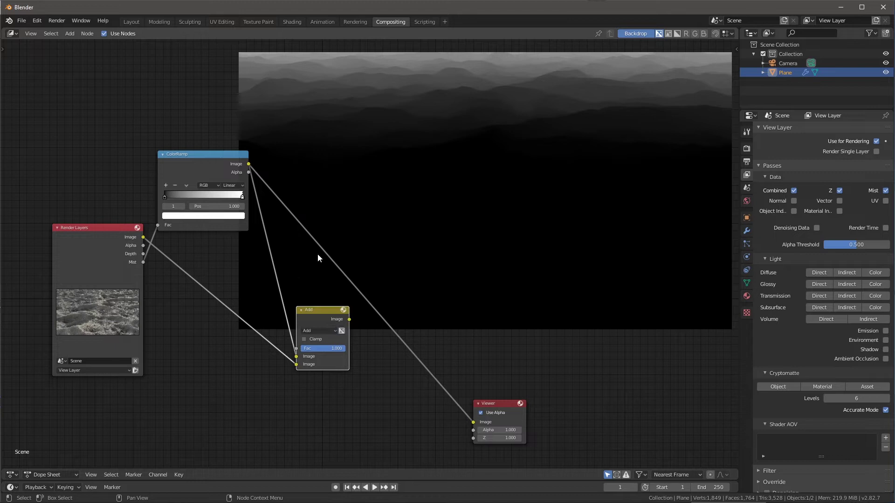
pyautogui.moveTo(349, 320); pyautogui.dragTo(473, 422)
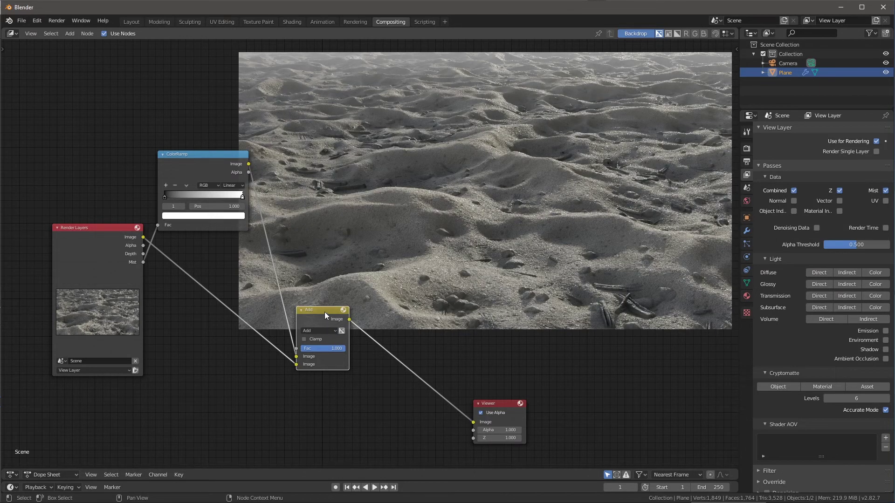
pyautogui.moveTo(324, 311); pyautogui.dragTo(394, 387)
pyautogui.moveTo(117, 228); pyautogui.dragTo(78, 274)
pyautogui.moveTo(199, 153); pyautogui.dragTo(229, 337)
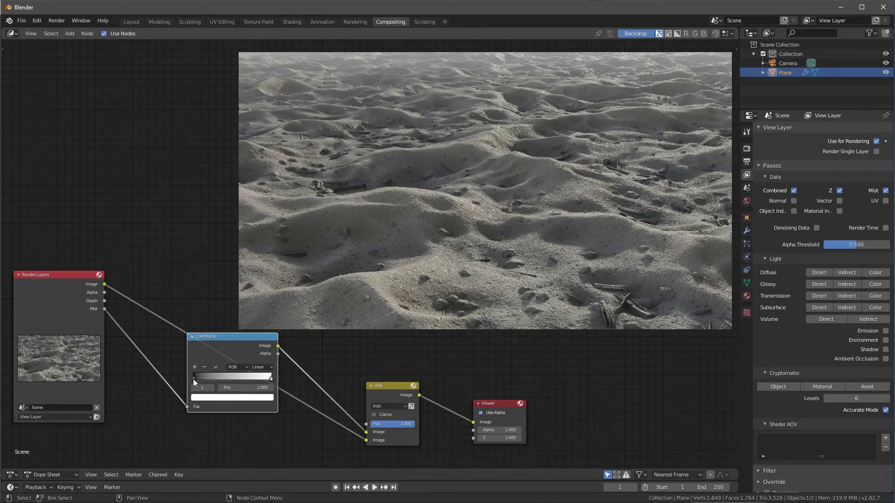
# - Tint the ColorRamp's right stop a darkened warm peach, leaving the left stop black
pyautogui.moveTo(193, 379); pyautogui.dragTo(194, 378)
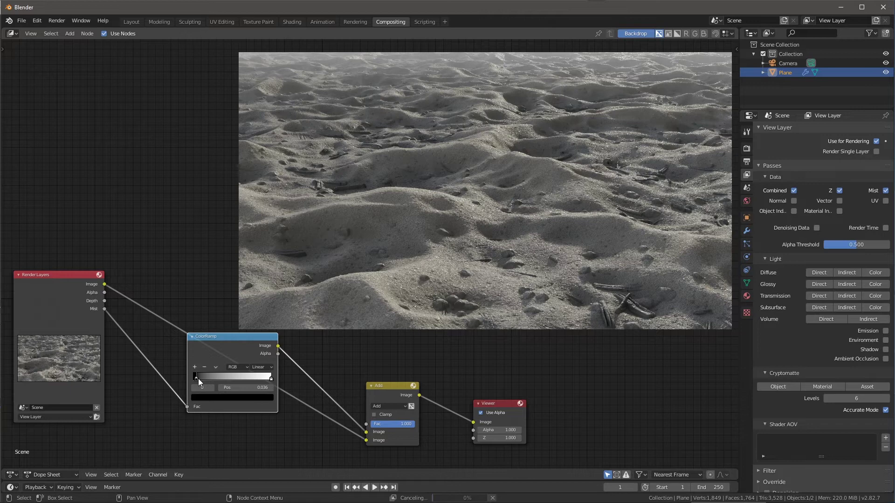
pyautogui.moveTo(198, 378); pyautogui.dragTo(174, 376)
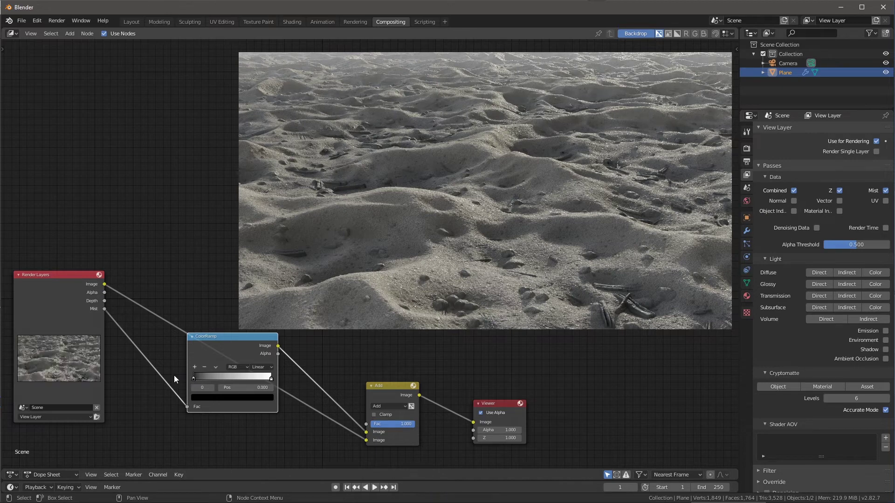
pyautogui.click(271, 379)
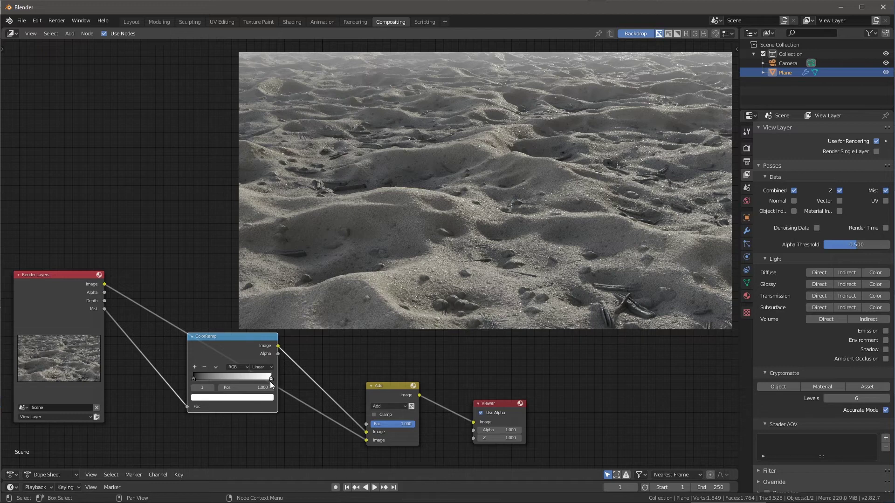
pyautogui.click(253, 398)
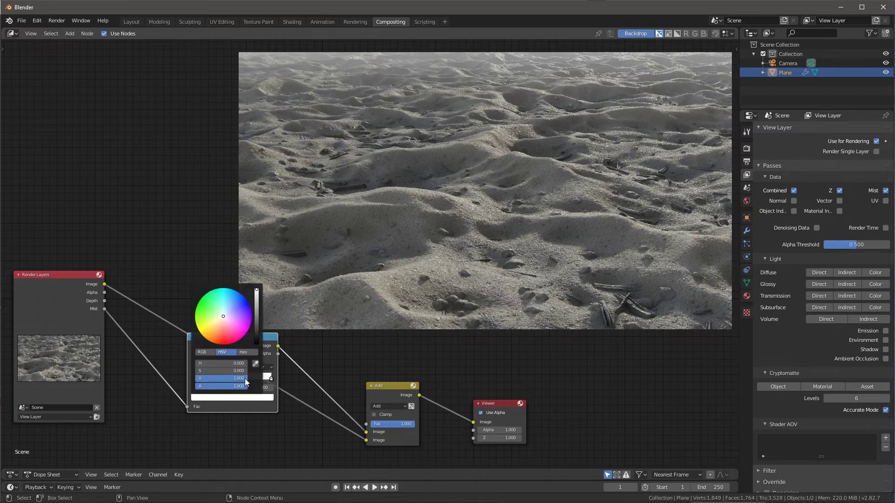
pyautogui.moveTo(222, 318); pyautogui.dragTo(218, 320)
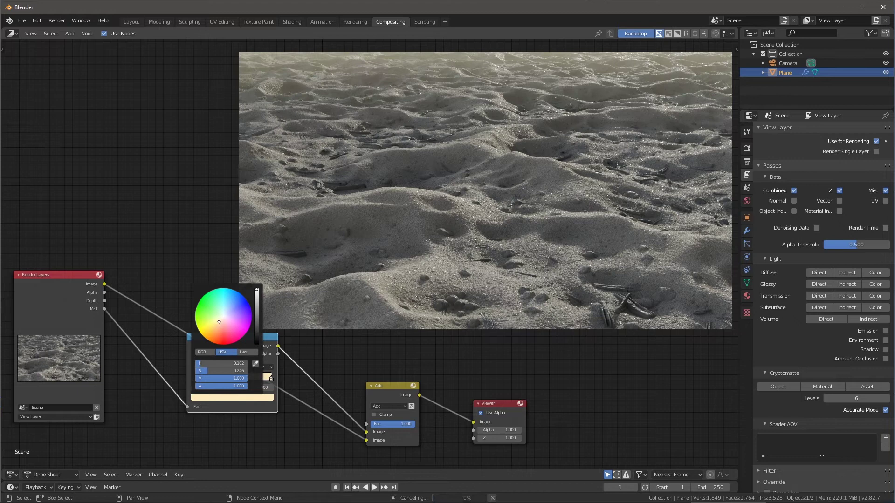
pyautogui.click(221, 323)
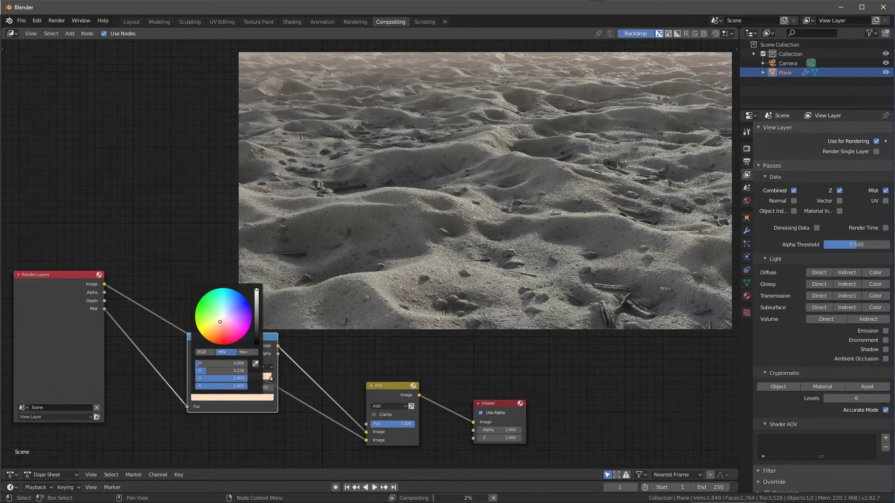
pyautogui.click(269, 398)
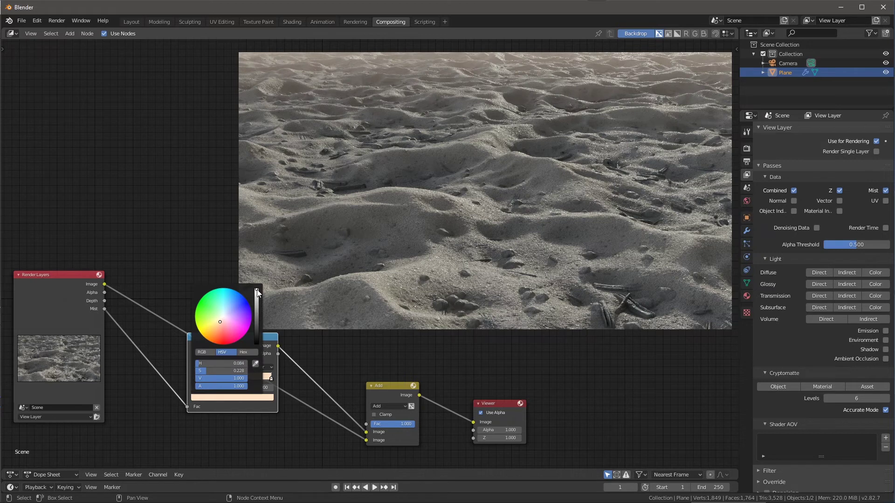
pyautogui.moveTo(258, 292); pyautogui.dragTo(256, 306)
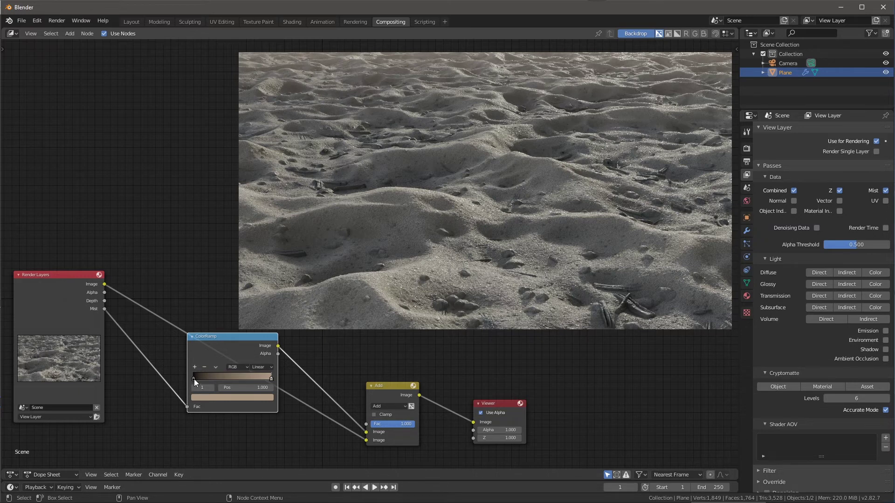
# - Set the black stop at 0.000 and the tan stop at 0.700, then move the node down-left
pyautogui.moveTo(193, 378); pyautogui.dragTo(162, 383)
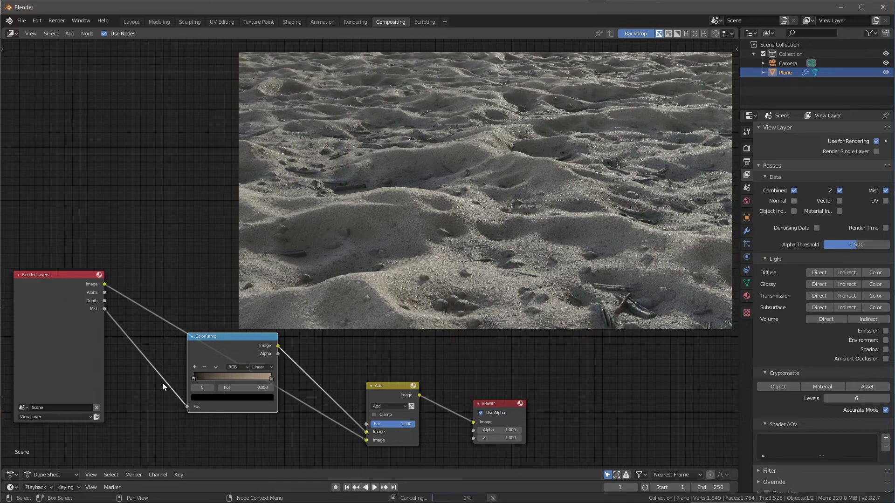
pyautogui.moveTo(271, 379); pyautogui.dragTo(246, 380)
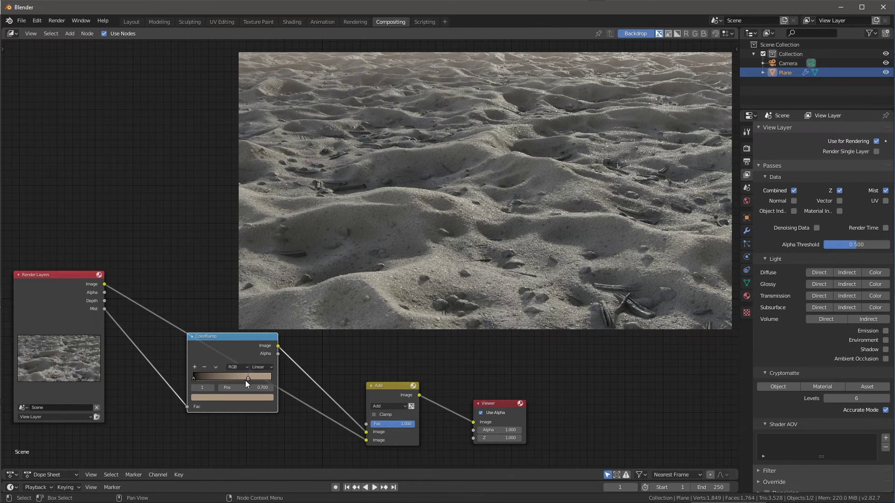
pyautogui.click(194, 379)
pyautogui.click(205, 398)
pyautogui.click(256, 339)
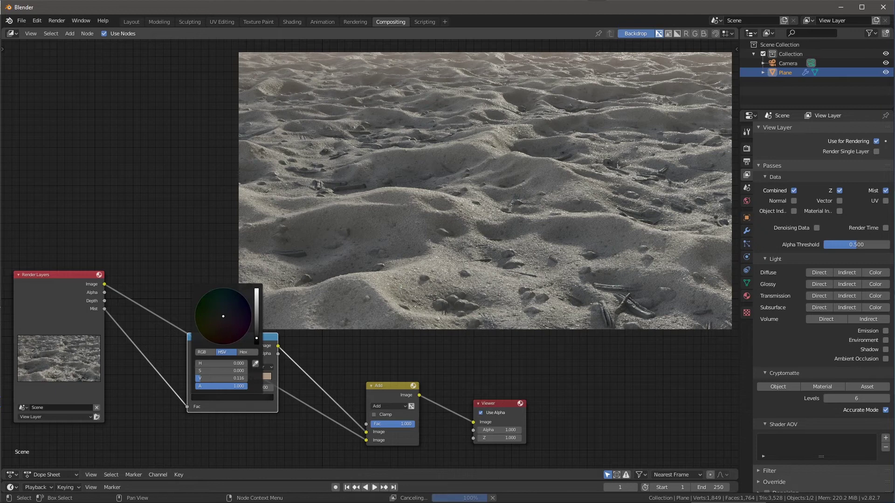
pyautogui.press('Escape')
pyautogui.moveTo(237, 348); pyautogui.dragTo(224, 369)
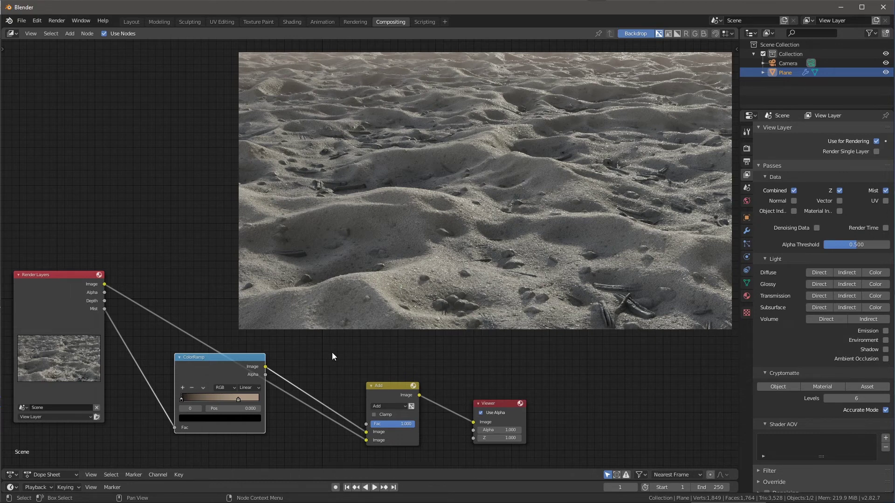
# - Add a Defocus node above the Add node and move the ColorRamp node up-left
pyautogui.hotkey('shift', 'a')
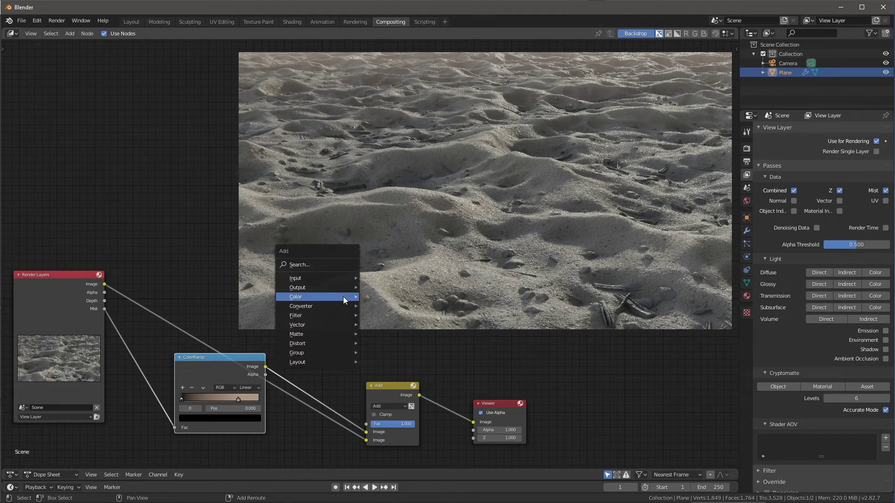
pyautogui.click(314, 266)
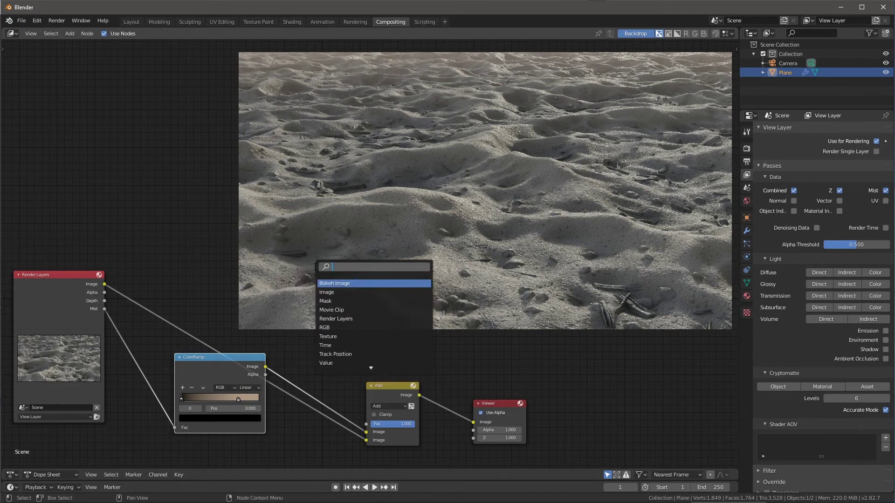
pyautogui.write('def')
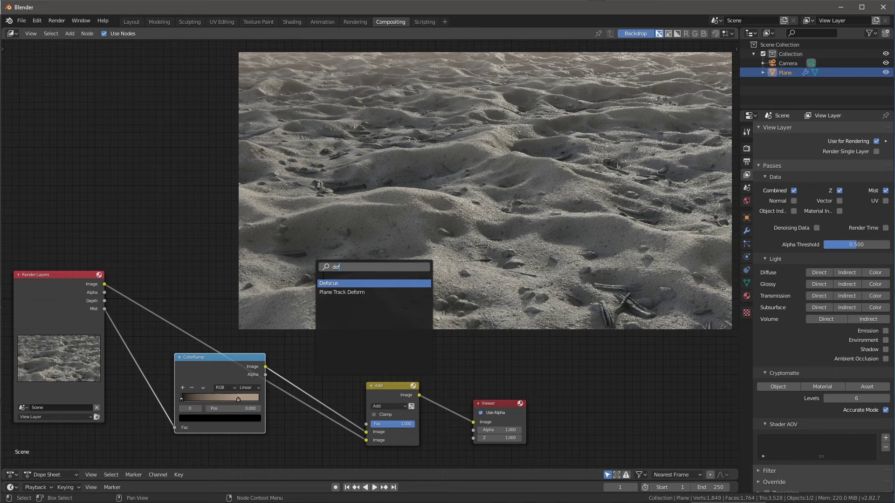
pyautogui.click(328, 283)
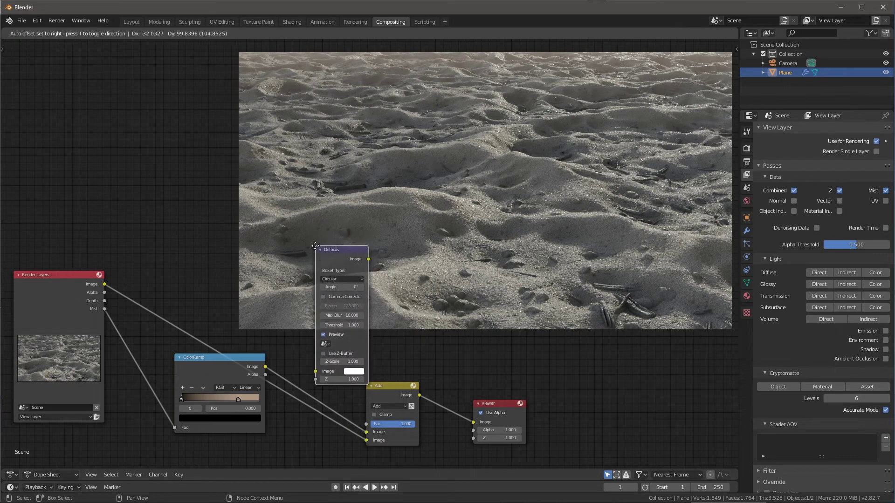
pyautogui.click(329, 252)
pyautogui.moveTo(232, 359); pyautogui.dragTo(179, 197)
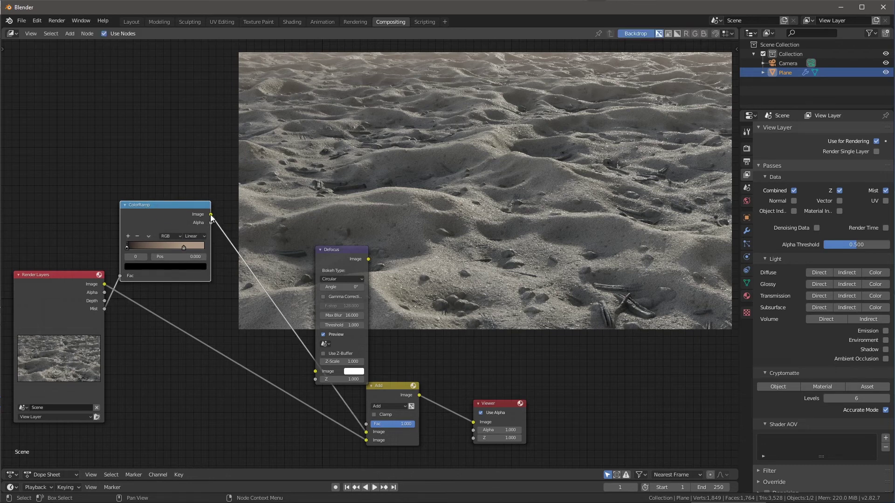
# - Wire ColorRamp into Defocus Z, the Add result into Defocus Image, and Defocus into the Viewer
pyautogui.moveTo(211, 215); pyautogui.dragTo(316, 379)
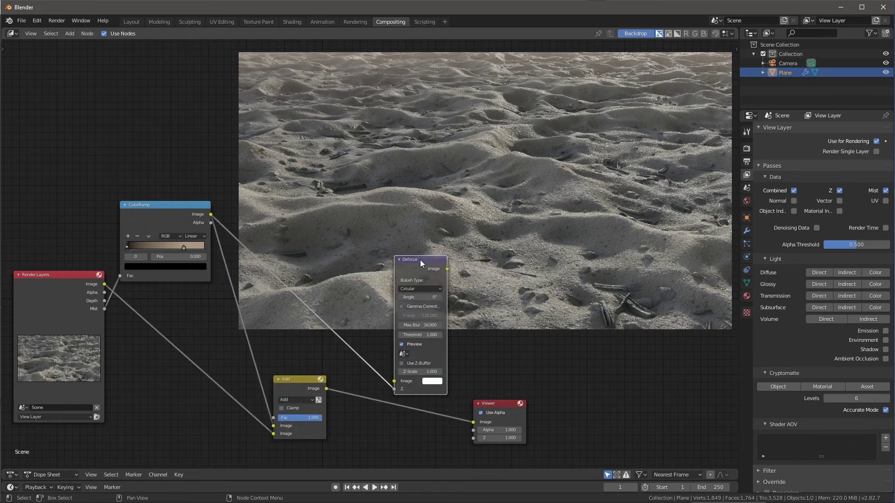
pyautogui.moveTo(421, 259); pyautogui.dragTo(413, 261)
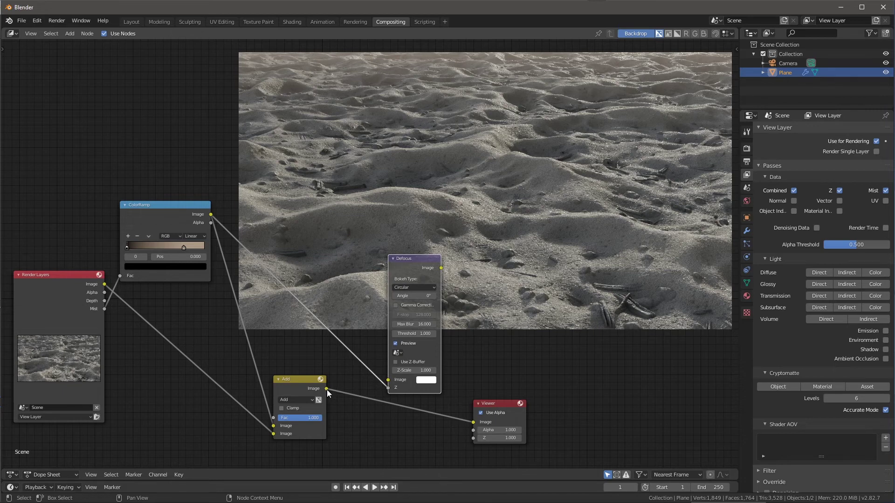
pyautogui.moveTo(326, 389); pyautogui.dragTo(388, 379)
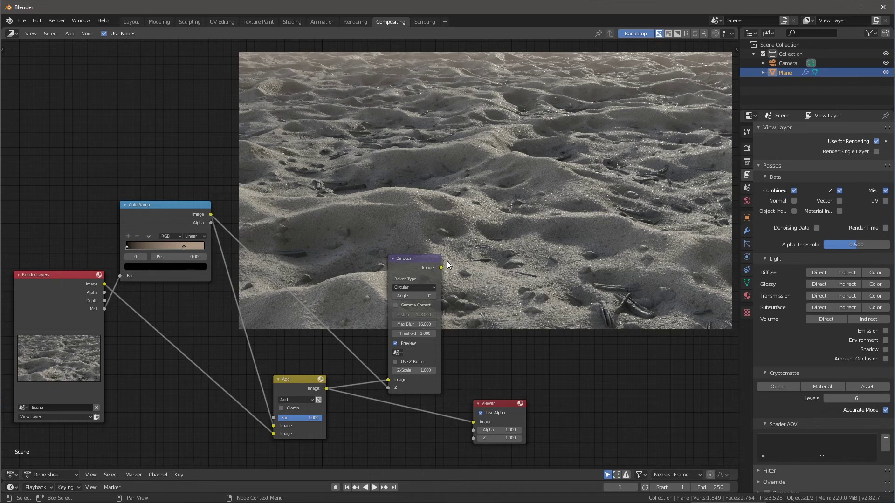
pyautogui.moveTo(441, 268); pyautogui.dragTo(613, 393)
pyautogui.moveTo(416, 259); pyautogui.dragTo(490, 318)
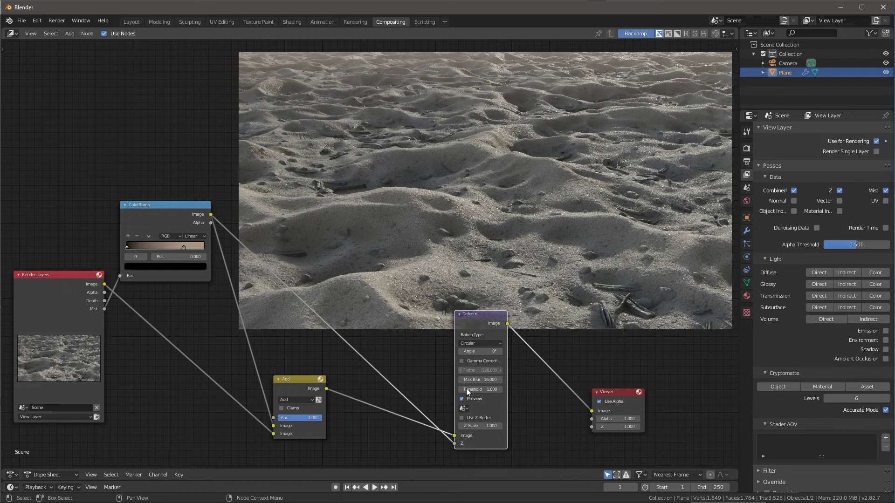
# - Set Defocus Z-Scale to 45.6 and Max Blur to 42, and move the ramp's tan stop to 0.545
pyautogui.moveTo(480, 426); pyautogui.dragTo(555, 425)
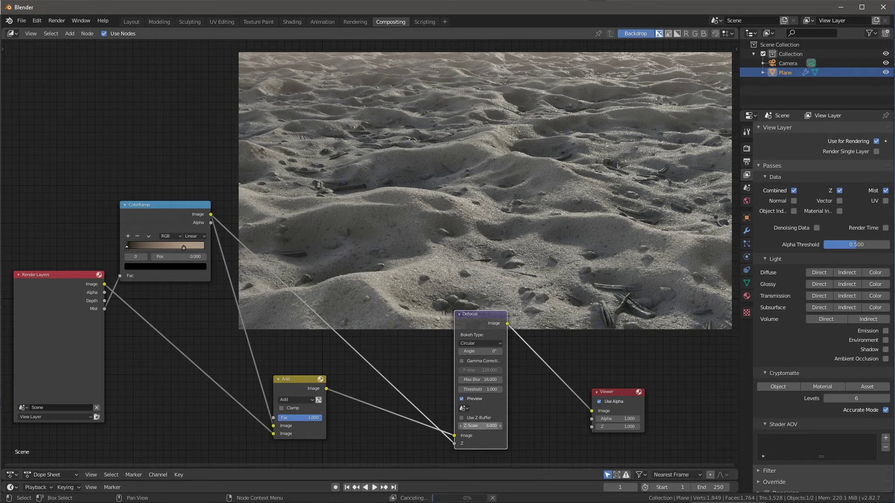
pyautogui.moveTo(480, 426); pyautogui.dragTo(501, 425)
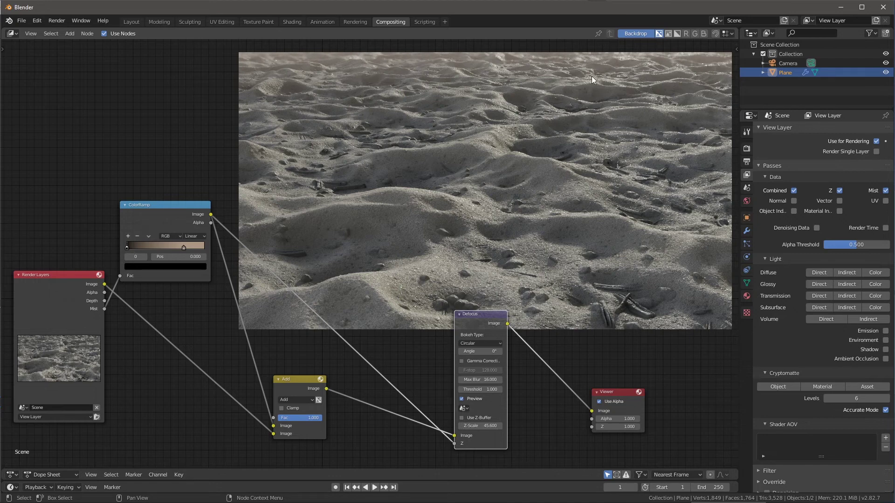
pyautogui.moveTo(480, 380); pyautogui.dragTo(510, 380)
pyautogui.moveTo(149, 205); pyautogui.dragTo(153, 207)
pyautogui.moveTo(187, 250)
pyautogui.mouseDown()
pyautogui.moveTo(166, 250)
pyautogui.moveTo(174, 249)
pyautogui.mouseUp()
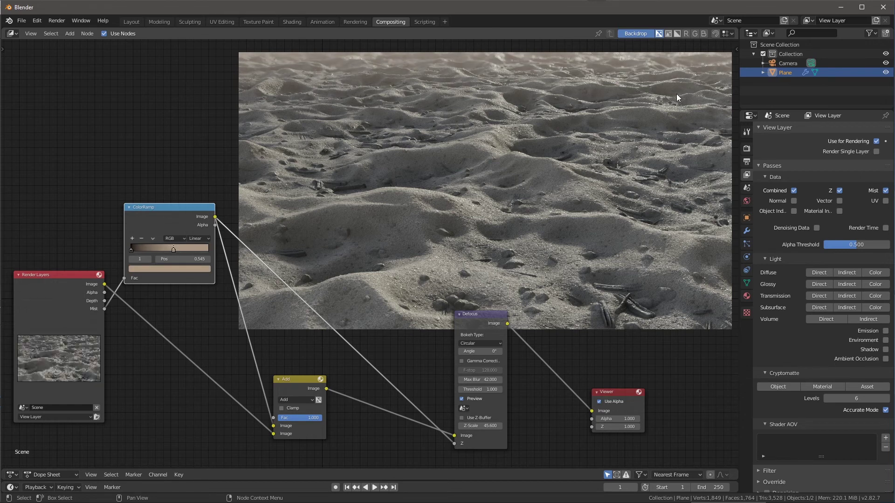
# - Set Defocus bokeh to Hexagonal, turn Preview off and Gamma Correction on, and raise Z-Scale to 83.2
pyautogui.click(485, 343)
pyautogui.click(530, 365)
pyautogui.click(480, 343)
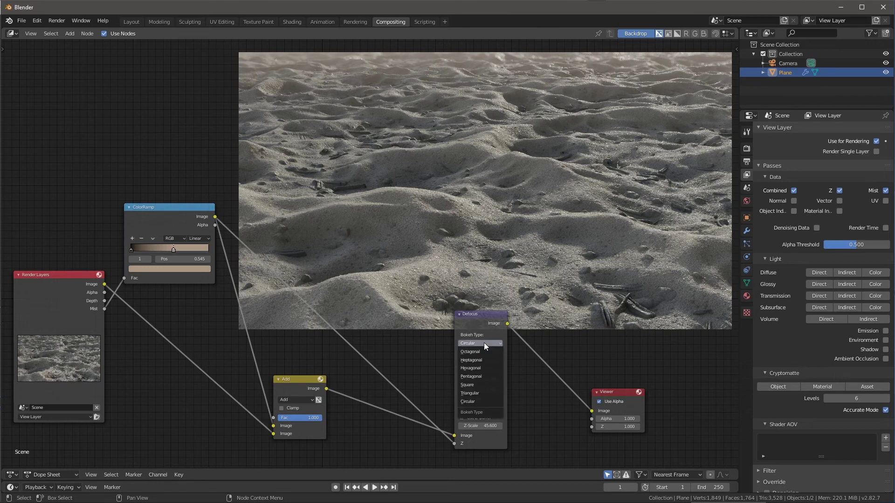
pyautogui.click(473, 368)
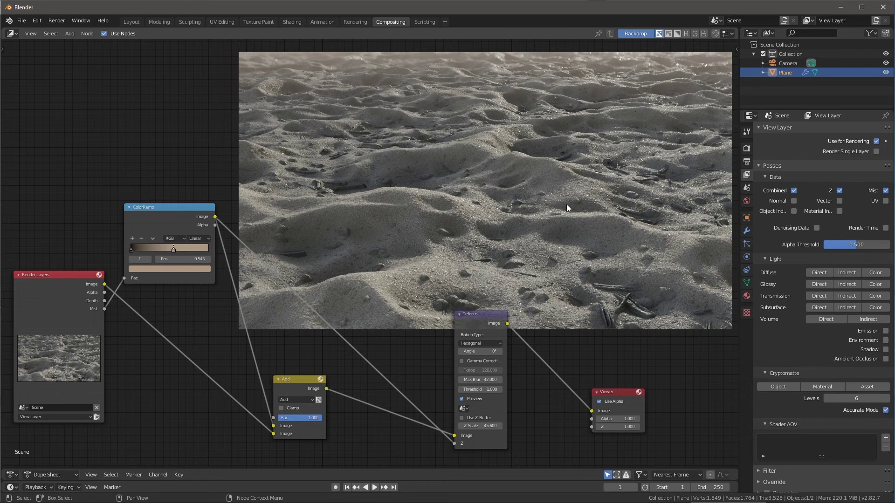
pyautogui.click(461, 399)
pyautogui.click(462, 361)
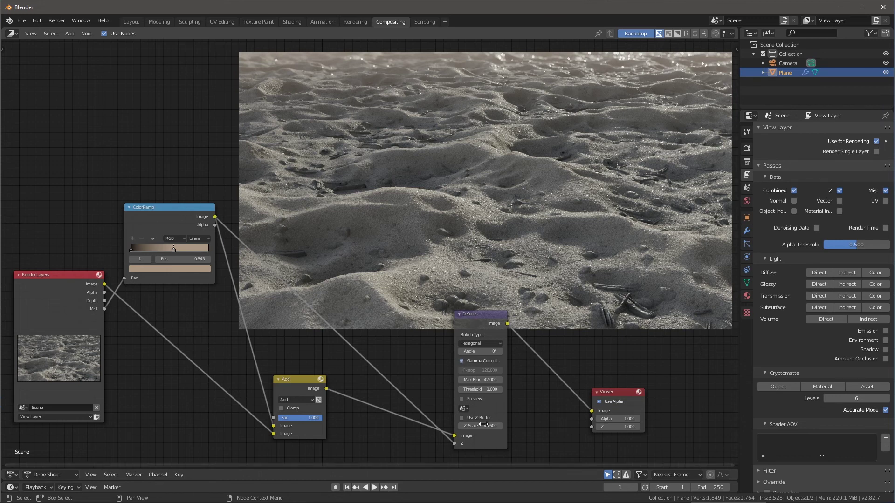
pyautogui.moveTo(478, 426); pyautogui.dragTo(536, 426)
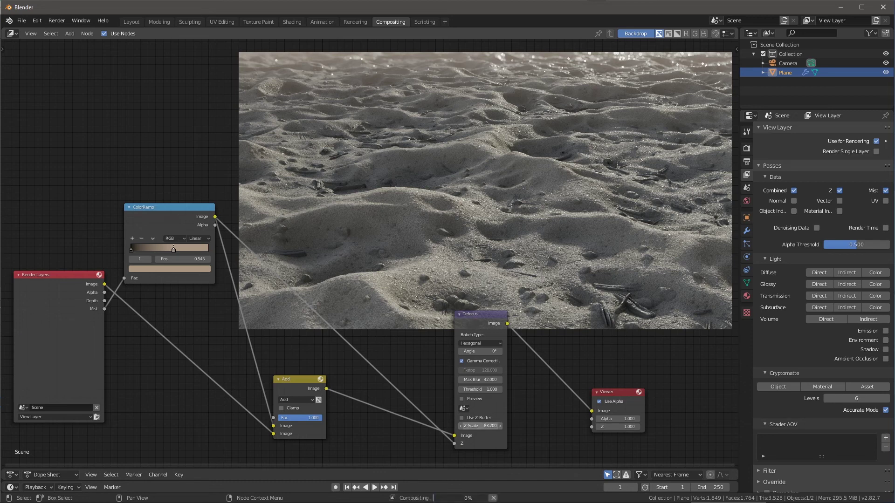